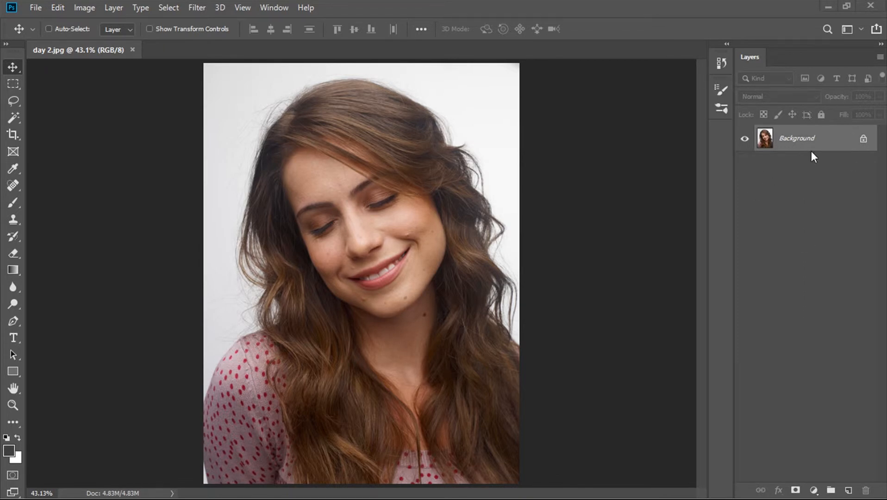
# - Duplicate the Background layer and select both eyelid areas on the copy using the Quick Selection Tool at brush size 35
pyautogui.hotkey('ctrl', 'j')
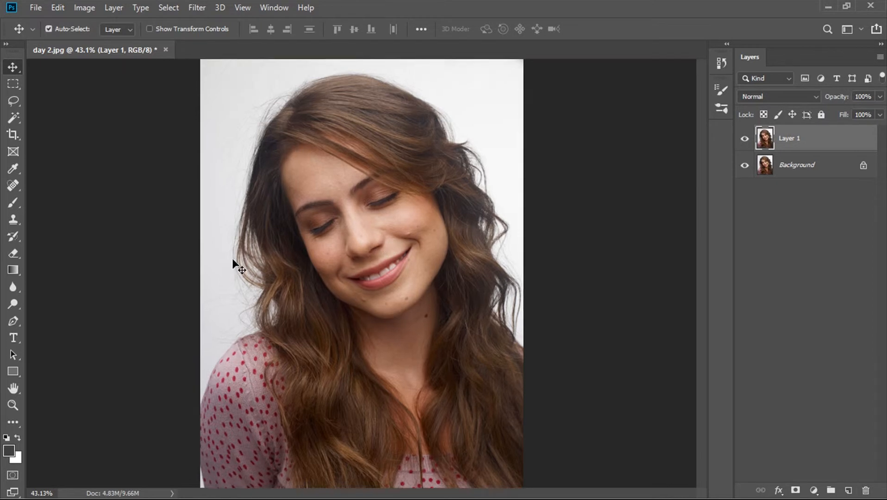
pyautogui.hotkey('ctrl', '1')
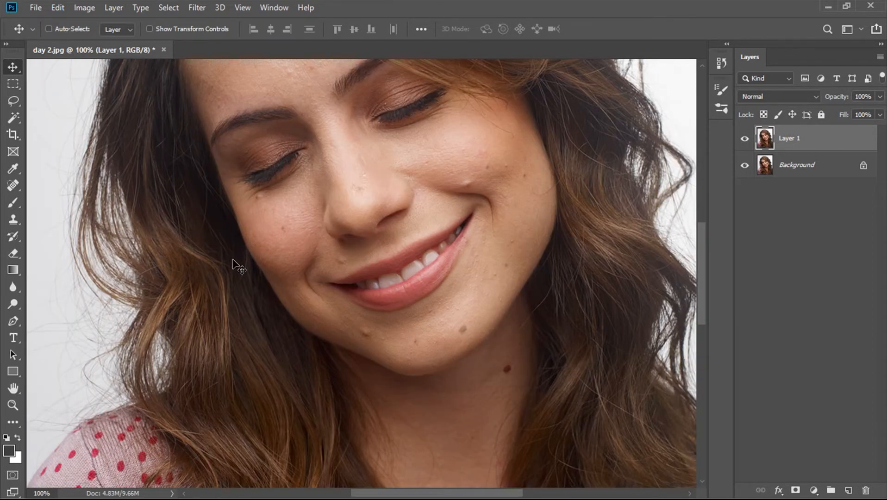
pyautogui.scroll(3, 233, 264)
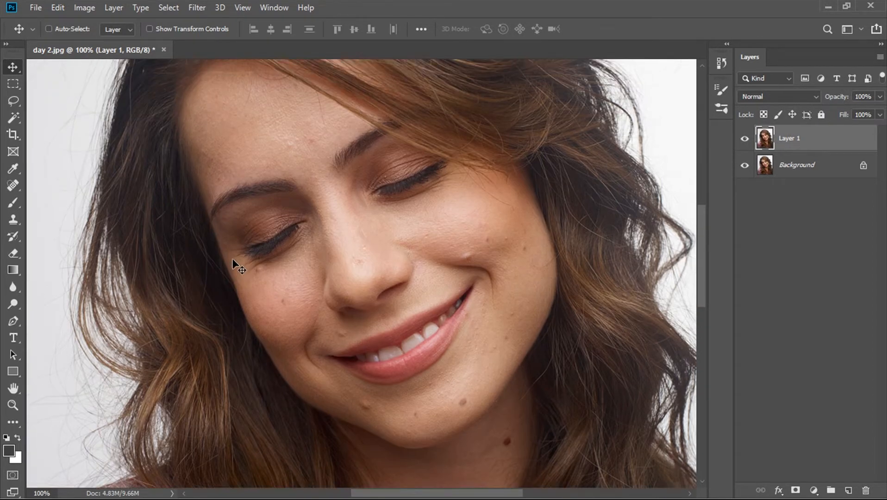
pyautogui.hscroll(-2, 233, 264)
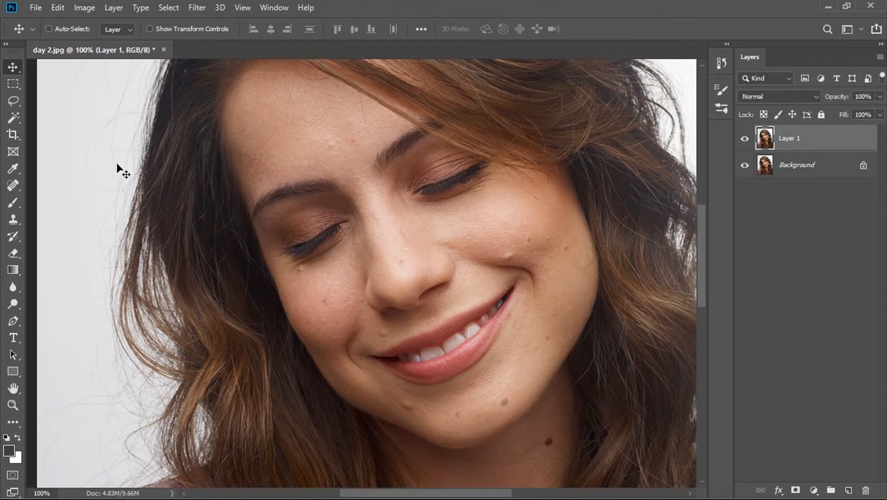
pyautogui.click(17, 115)
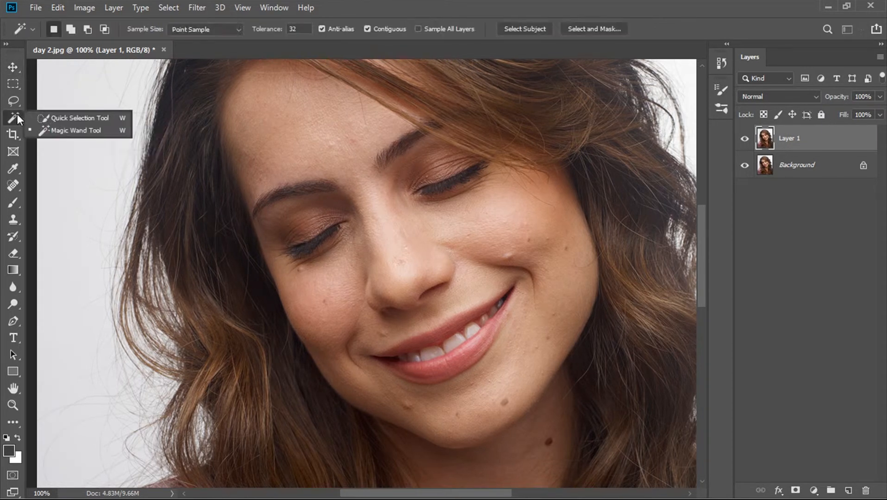
pyautogui.click(68, 119)
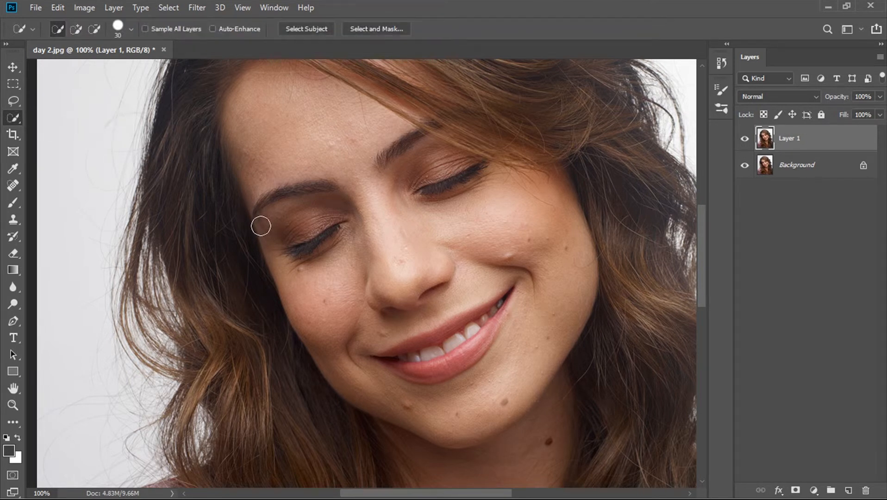
pyautogui.press(']')
pyautogui.moveTo(337, 211)
pyautogui.mouseDown()
pyautogui.moveTo(312, 211)
pyautogui.moveTo(330, 210)
pyautogui.mouseUp()
pyautogui.moveTo(406, 176); pyautogui.dragTo(434, 166)
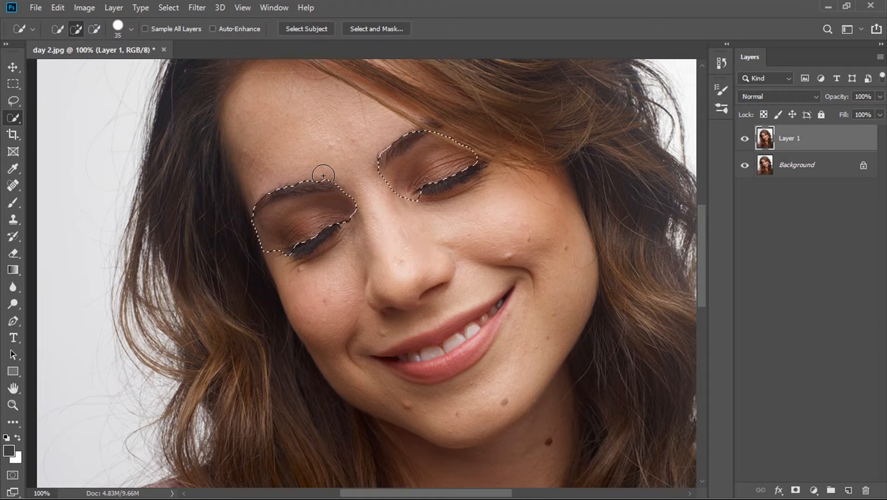
# - Subtract both eyebrows and the strip of hair beside the eye from the eyelid selection
pyautogui.press('alt')
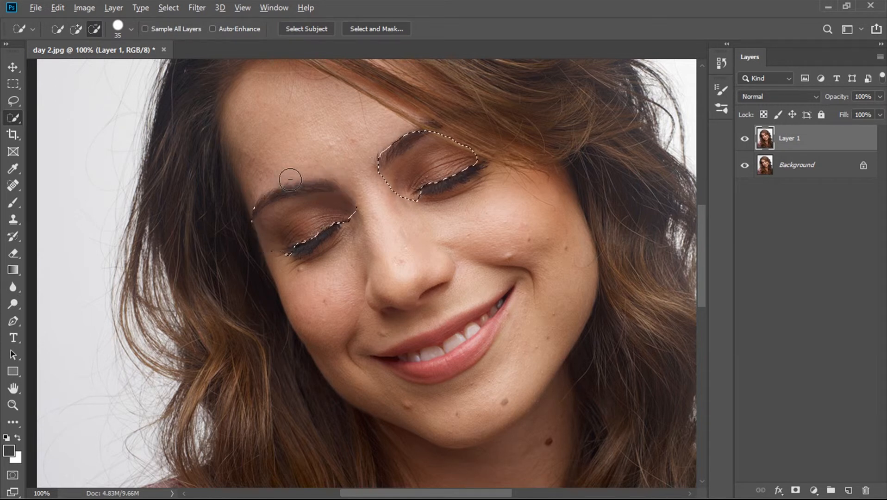
pyautogui.moveTo(278, 181); pyautogui.dragTo(308, 196)
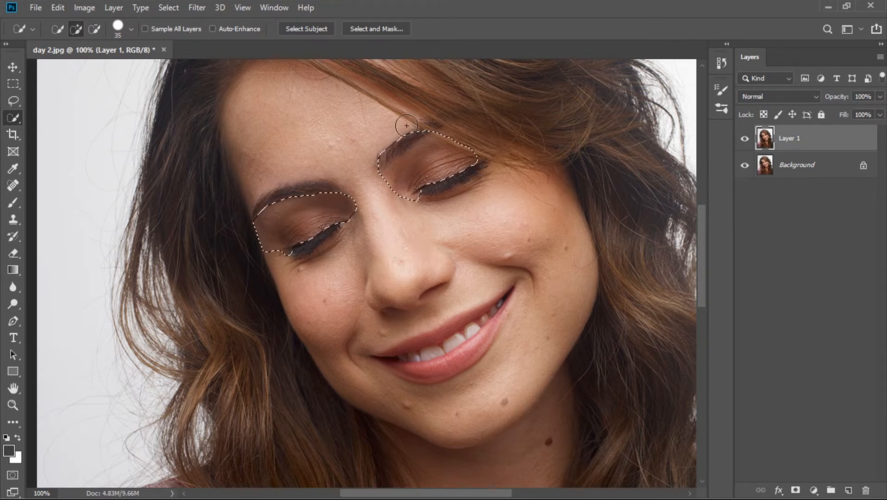
pyautogui.press('alt')
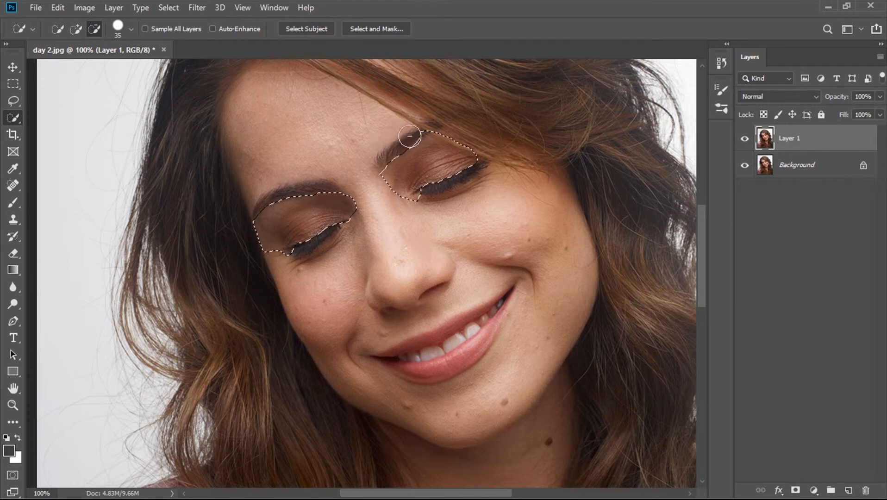
pyautogui.moveTo(420, 123); pyautogui.dragTo(471, 149)
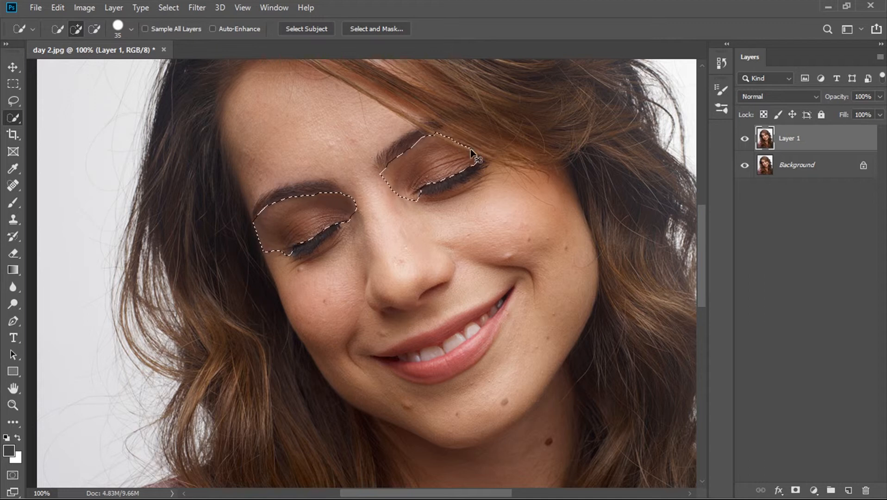
# - Copy the selected eyelids onto a new layer and check its content by toggling its visibility
pyautogui.hotkey('ctrl', 'j')
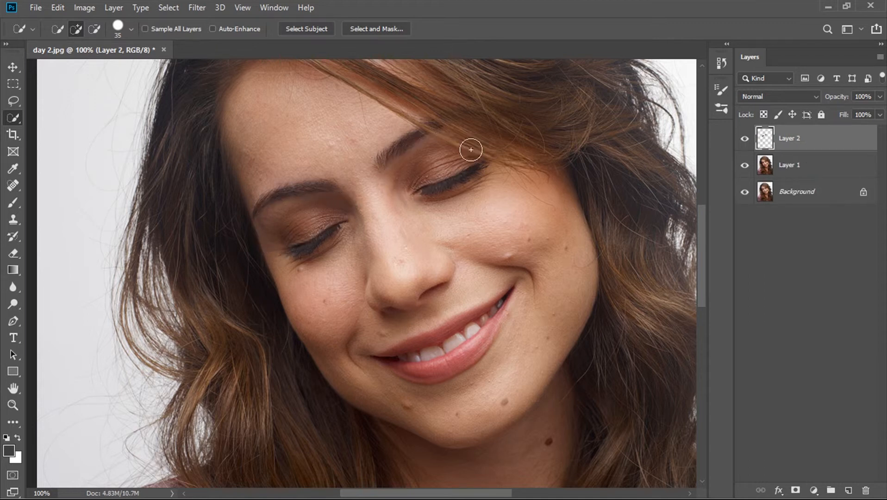
pyautogui.click(745, 139)
pyautogui.click(744, 139)
pyautogui.click(745, 139)
pyautogui.click(745, 139)
# - Open the Hue/Saturation adjustment for the eyelid layer and place its dialog clear of the eyes
pyautogui.hotkey('ctrl', 'u')
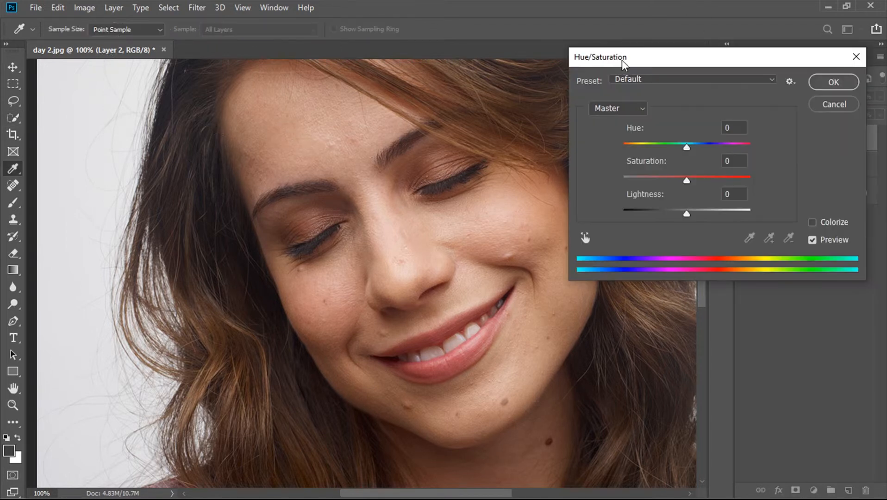
pyautogui.moveTo(598, 61); pyautogui.dragTo(456, 244)
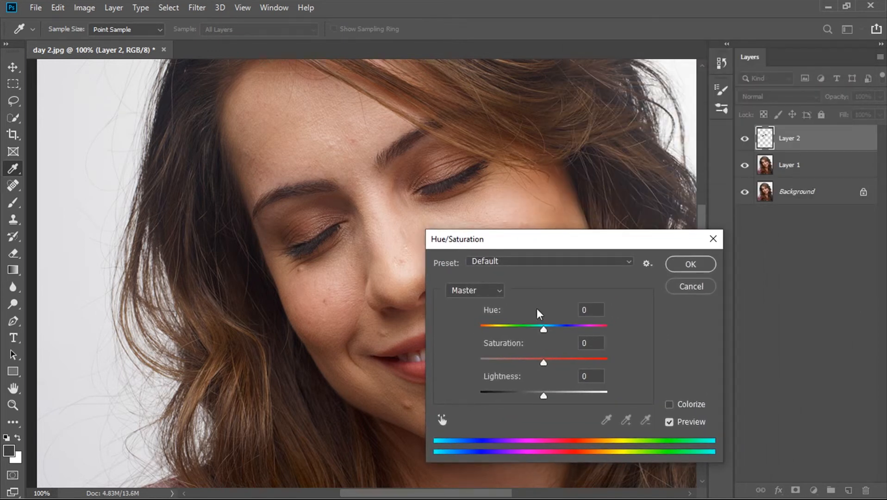
# - Try Hue -39, Saturation -86 and Lightness +10 on the eyelids, and reset all three values to 0
pyautogui.moveTo(544, 328); pyautogui.dragTo(519, 332)
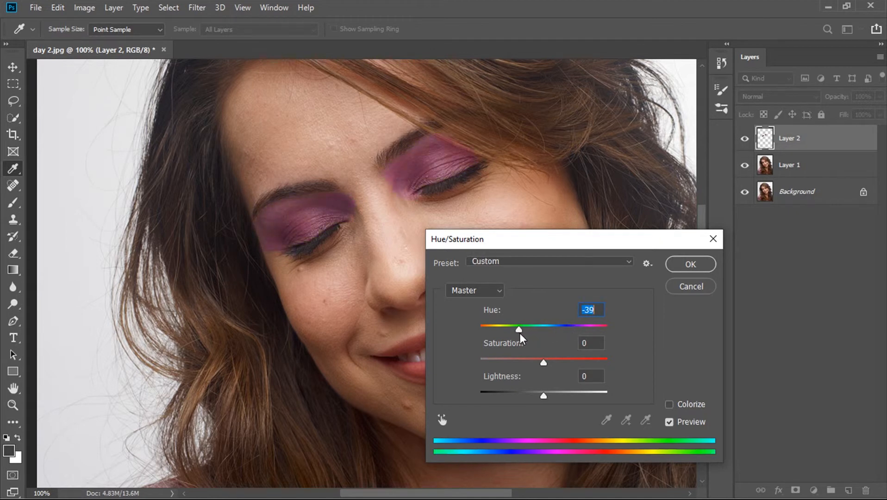
pyautogui.moveTo(543, 362); pyautogui.dragTo(489, 360)
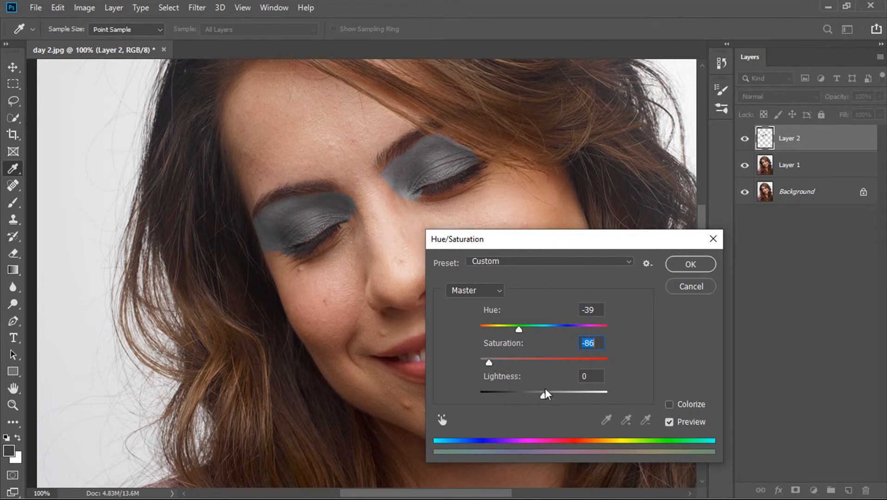
pyautogui.moveTo(544, 394)
pyautogui.mouseDown()
pyautogui.moveTo(552, 394)
pyautogui.moveTo(527, 394)
pyautogui.moveTo(551, 392)
pyautogui.mouseUp()
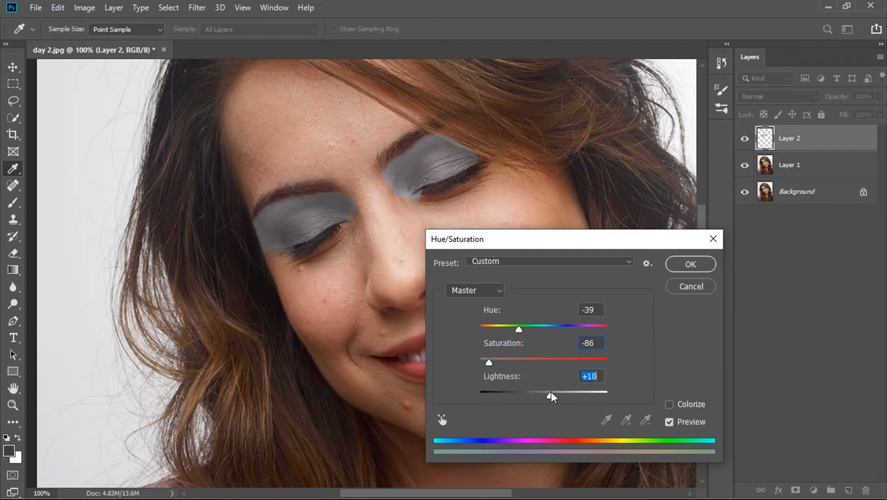
pyautogui.write('0')
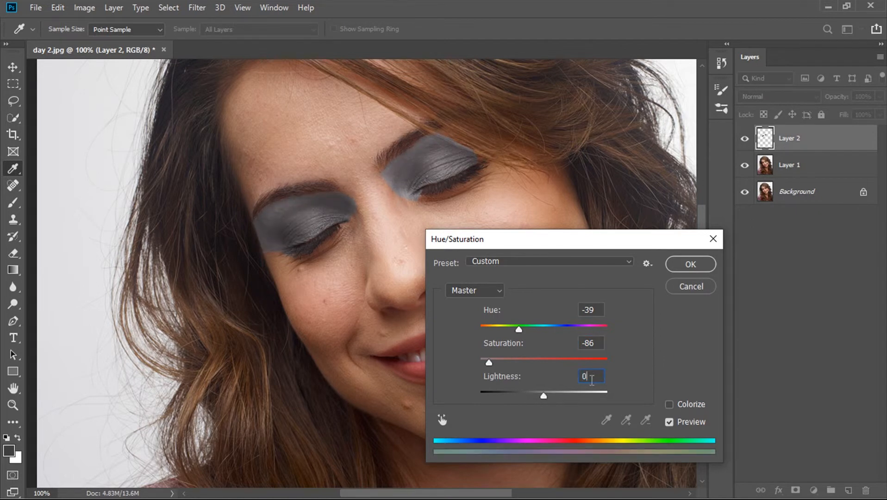
pyautogui.doubleClick(602, 343)
pyautogui.write('0')
pyautogui.doubleClick(589, 309)
pyautogui.write('0')
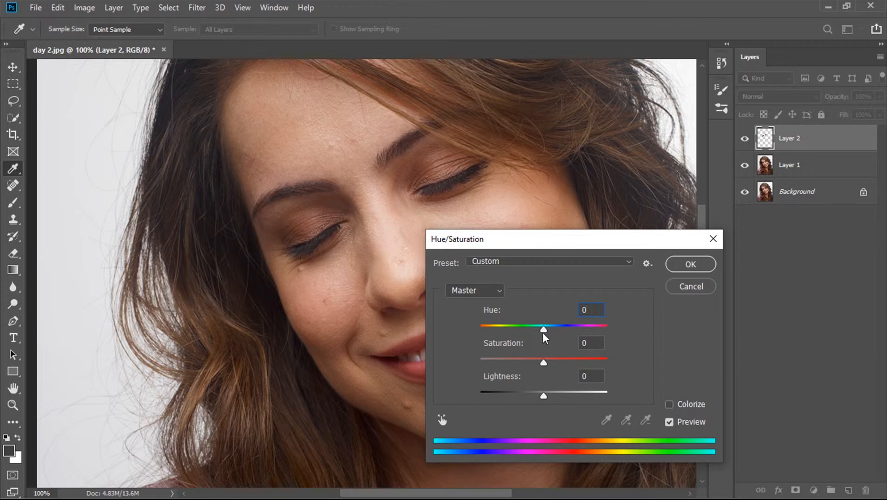
# - Set the eyelid layer's Hue to -26, fine-tune its Saturation slightly, and apply the adjustment
pyautogui.moveTo(541, 327)
pyautogui.mouseDown()
pyautogui.moveTo(559, 330)
pyautogui.moveTo(500, 323)
pyautogui.moveTo(609, 313)
pyautogui.moveTo(528, 316)
pyautogui.mouseUp()
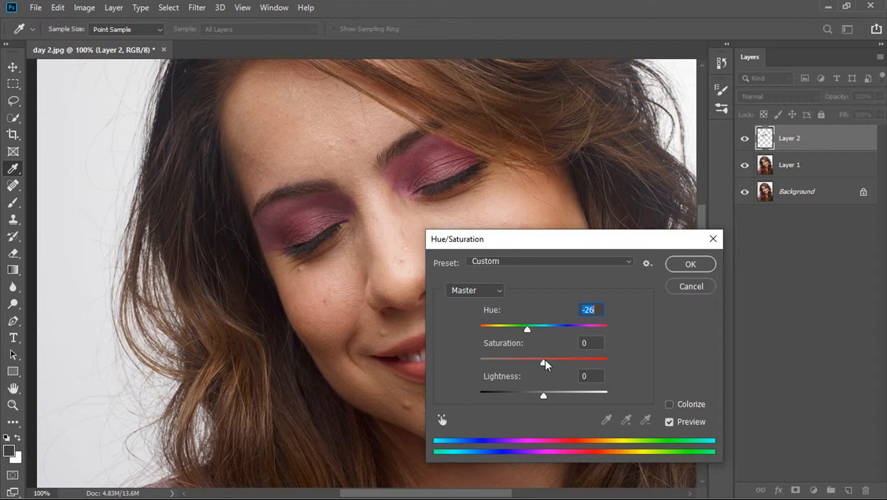
pyautogui.moveTo(544, 362); pyautogui.dragTo(547, 363)
pyautogui.click(689, 272)
pyautogui.press('w')
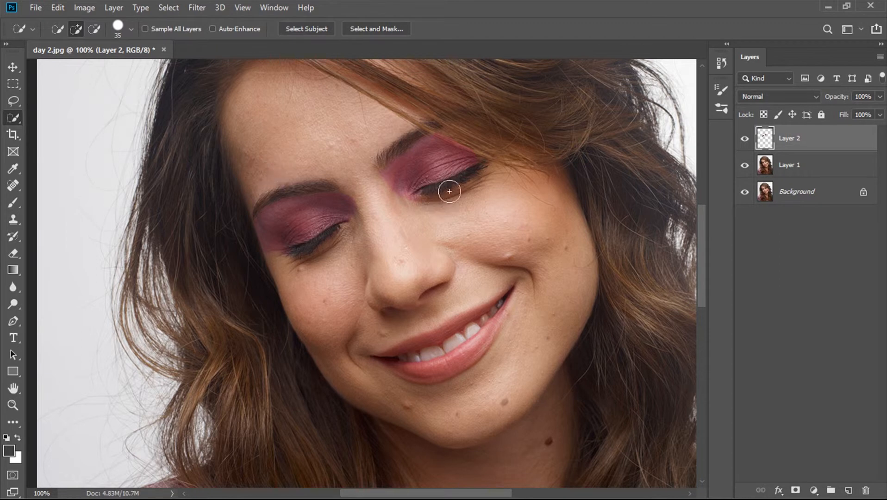
pyautogui.press('v')
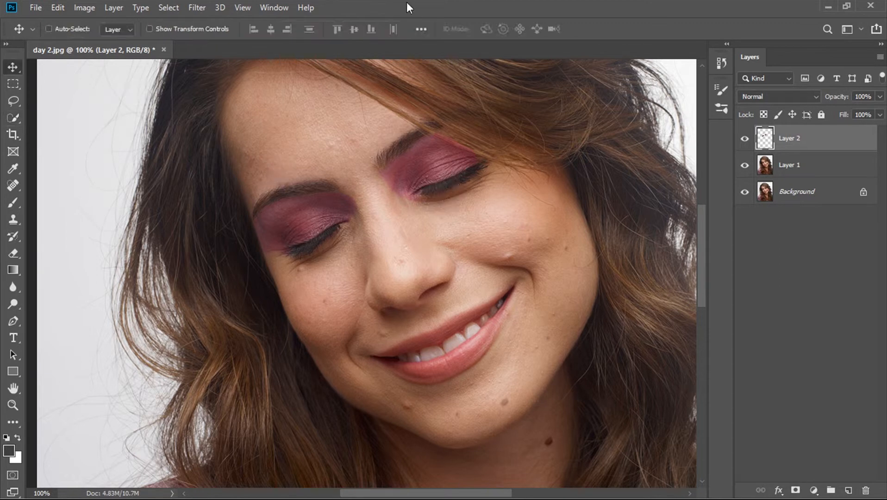
# - Set up the Eraser Tool with a soft 64 px brush at 54% opacity for blending the eyeshadow edges
pyautogui.hotkey('ctrl', '+')
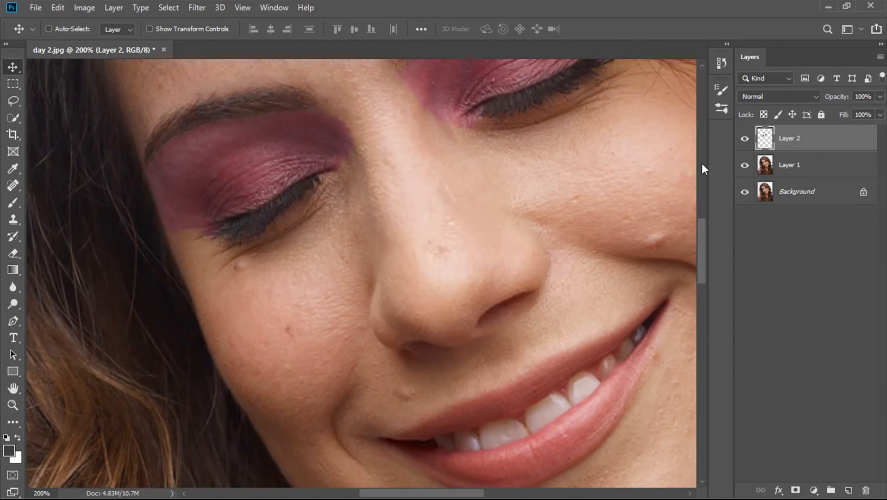
pyautogui.moveTo(700, 222); pyautogui.dragTo(700, 202)
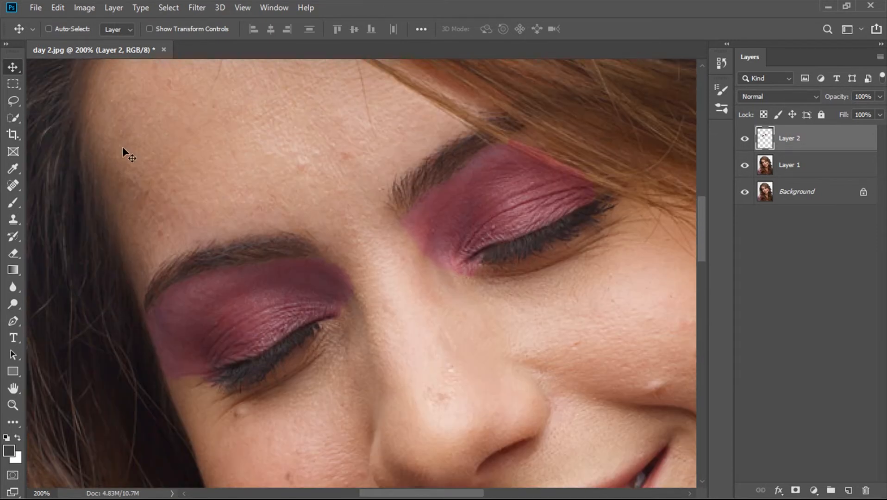
pyautogui.click(8, 207)
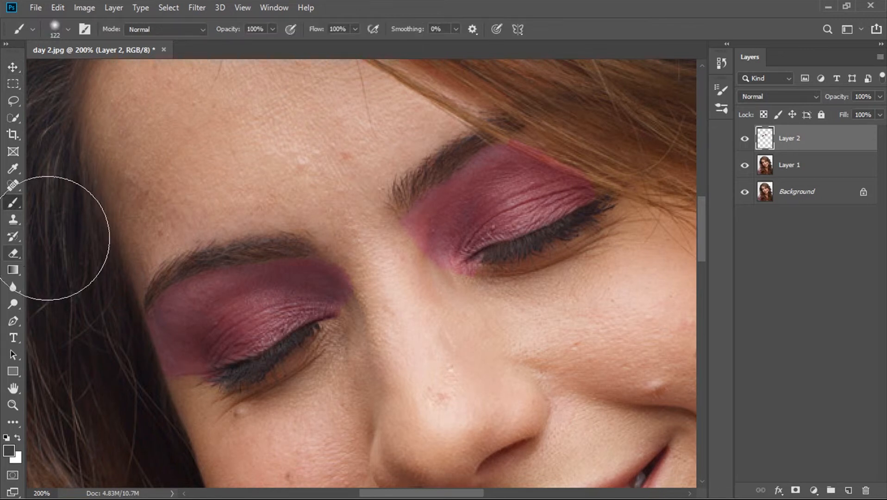
pyautogui.press('e')
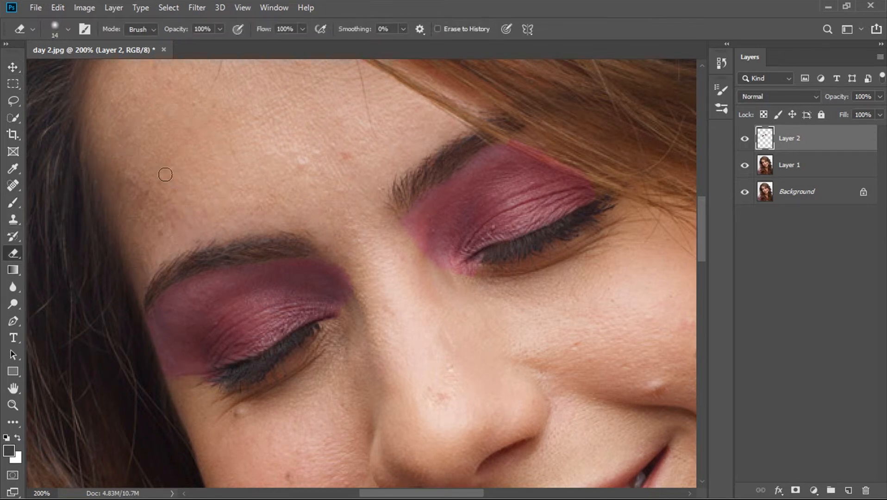
pyautogui.rightClick(16, 255)
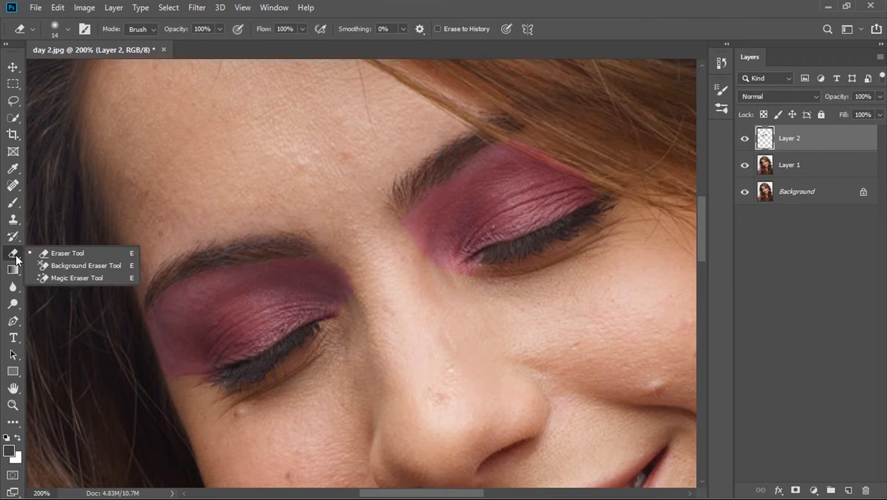
pyautogui.click(51, 254)
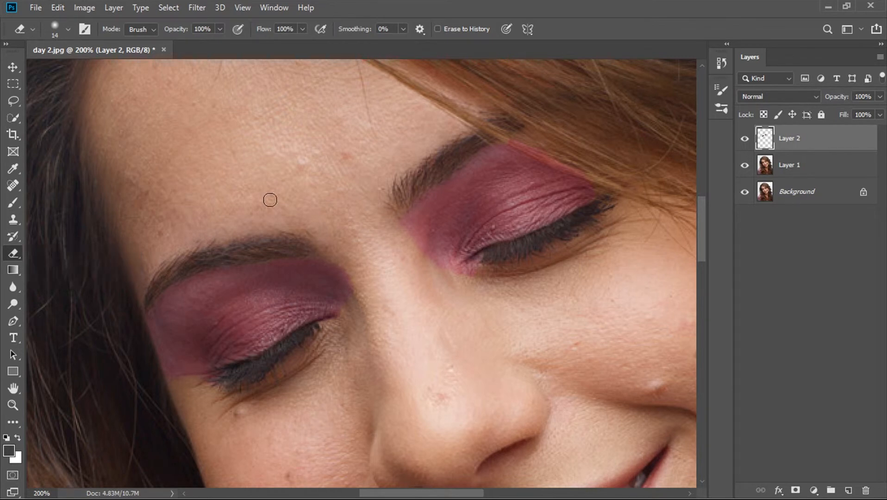
pyautogui.press(']')
pyautogui.press(']')
pyautogui.press(']')
pyautogui.press(']')
pyautogui.press(']')
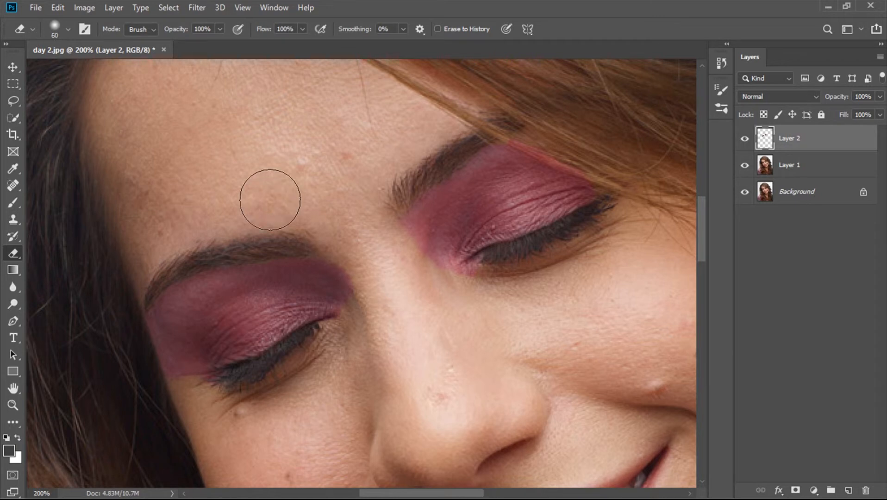
pyautogui.click(60, 32)
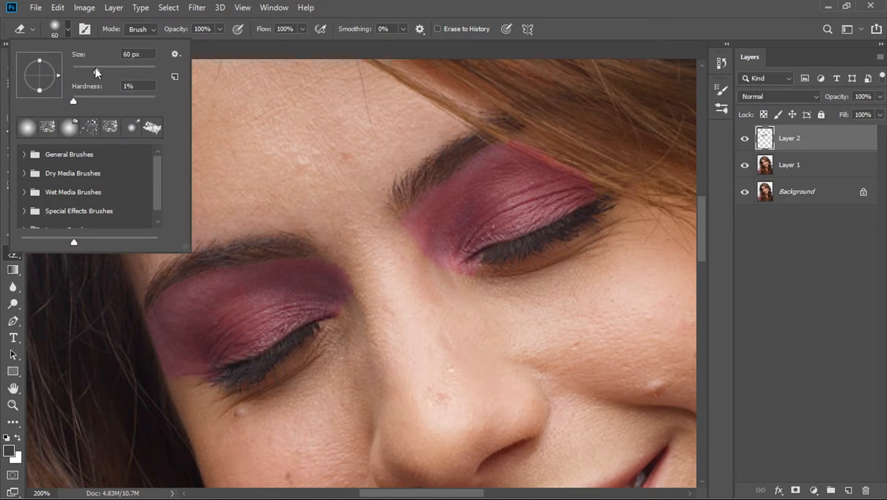
pyautogui.moveTo(95, 70); pyautogui.dragTo(100, 71)
pyautogui.moveTo(78, 100); pyautogui.dragTo(80, 99)
pyautogui.click(363, 3)
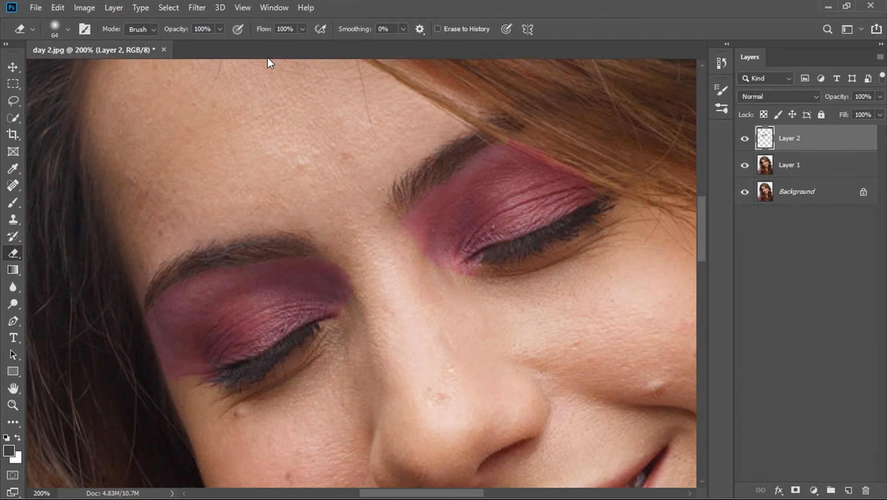
pyautogui.moveTo(174, 29)
pyautogui.mouseDown()
pyautogui.moveTo(152, 29)
pyautogui.moveTo(167, 31)
pyautogui.mouseUp()
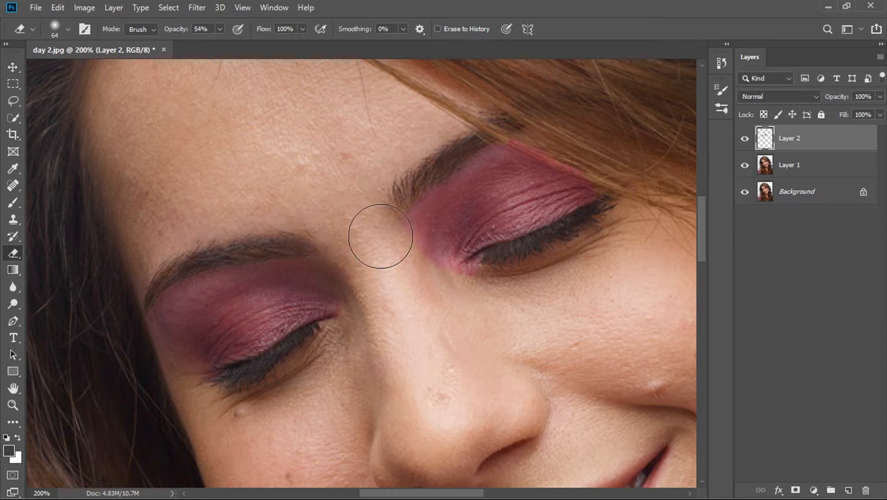
# - Soften the eyeshadow edges around the right-hand eye in the photo by erasing, reducing the brush to 40 and 30 px
pyautogui.moveTo(379, 228)
pyautogui.mouseDown()
pyautogui.moveTo(402, 276)
pyautogui.moveTo(449, 302)
pyautogui.moveTo(406, 280)
pyautogui.moveTo(362, 233)
pyautogui.moveTo(379, 209)
pyautogui.moveTo(374, 233)
pyautogui.moveTo(406, 170)
pyautogui.moveTo(383, 215)
pyautogui.moveTo(404, 173)
pyautogui.mouseUp()
pyautogui.press('[')
pyautogui.press('[')
pyautogui.press('[')
pyautogui.press('[')
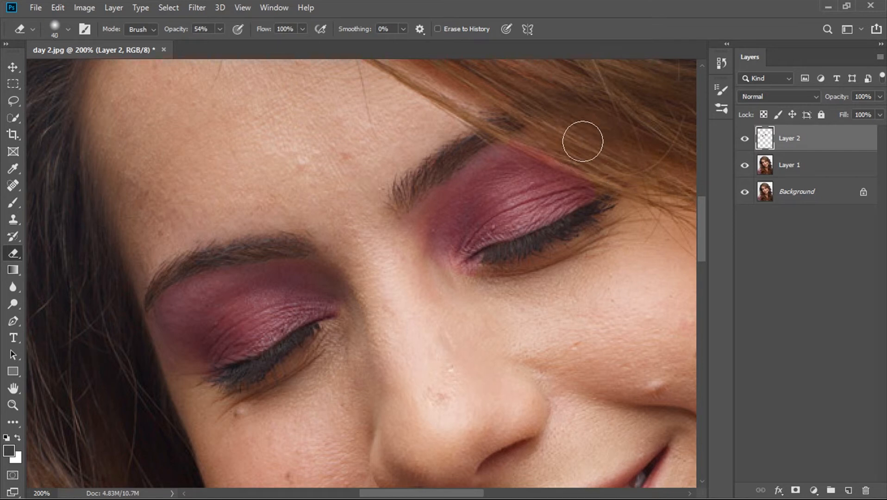
pyautogui.moveTo(591, 165)
pyautogui.mouseDown()
pyautogui.moveTo(525, 135)
pyautogui.moveTo(530, 142)
pyautogui.moveTo(502, 136)
pyautogui.moveTo(592, 158)
pyautogui.moveTo(510, 128)
pyautogui.moveTo(607, 166)
pyautogui.moveTo(525, 134)
pyautogui.moveTo(546, 139)
pyautogui.moveTo(480, 97)
pyautogui.moveTo(568, 145)
pyautogui.moveTo(570, 155)
pyautogui.moveTo(489, 119)
pyautogui.moveTo(582, 150)
pyautogui.mouseUp()
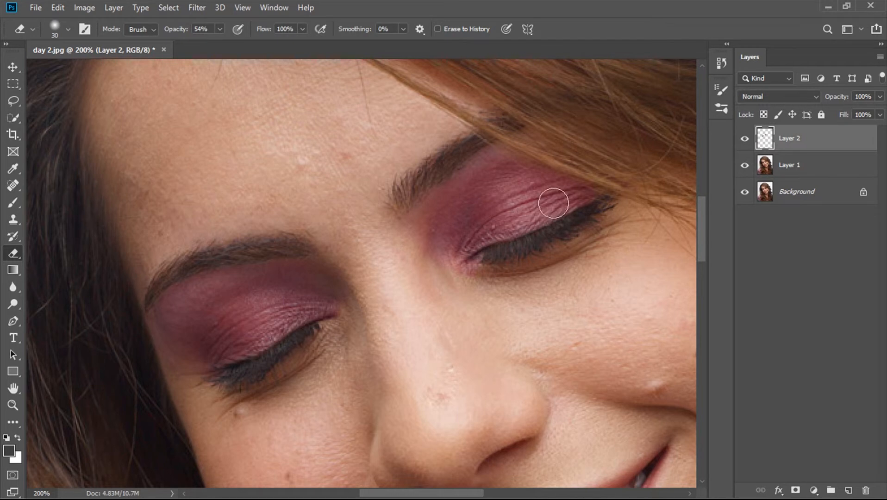
pyautogui.moveTo(413, 244)
pyautogui.mouseDown()
pyautogui.moveTo(481, 281)
pyautogui.moveTo(470, 282)
pyautogui.mouseUp()
# - Compare the whole portrait with and without the eyeshadow layer by toggling its visibility
pyautogui.hotkey('ctrl', '0')
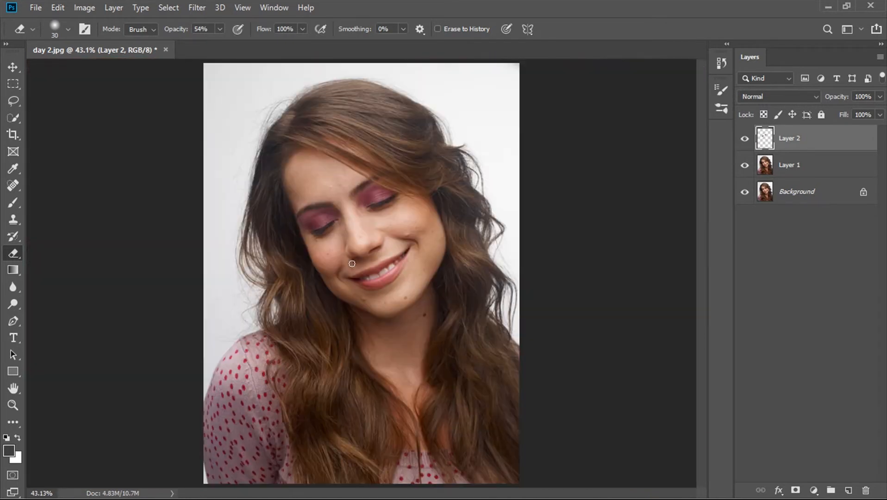
pyautogui.click(745, 138)
pyautogui.click(745, 139)
pyautogui.hotkey('ctrl', '+')
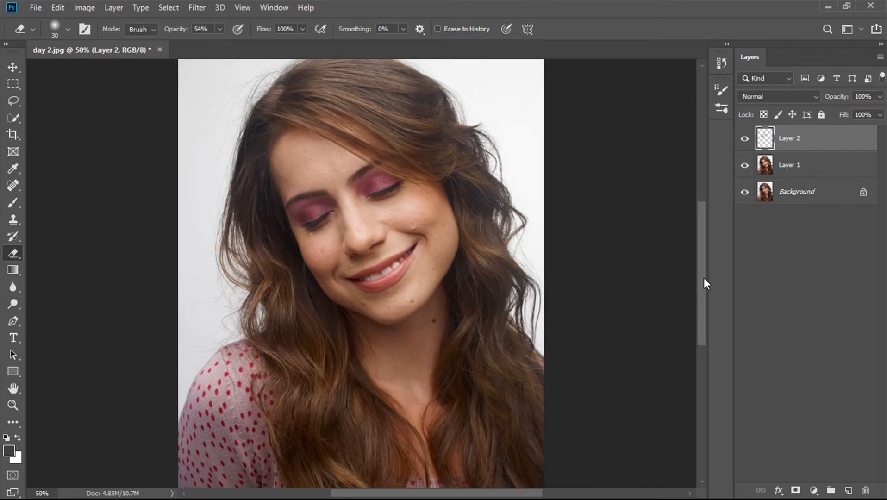
pyautogui.scroll(3, 700, 263)
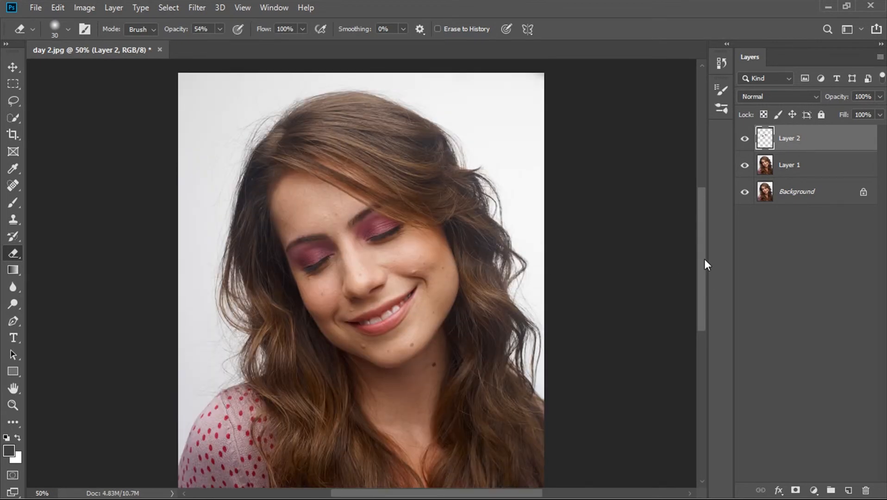
pyautogui.press('i')
pyautogui.hotkey('ctrl', 'u')
pyautogui.moveTo(542, 329); pyautogui.dragTo(492, 336)
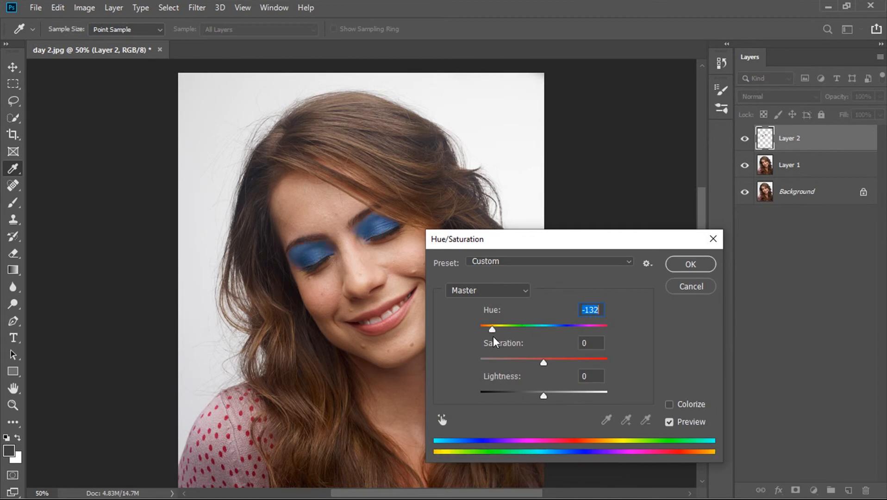
pyautogui.click(700, 290)
pyautogui.press('e')
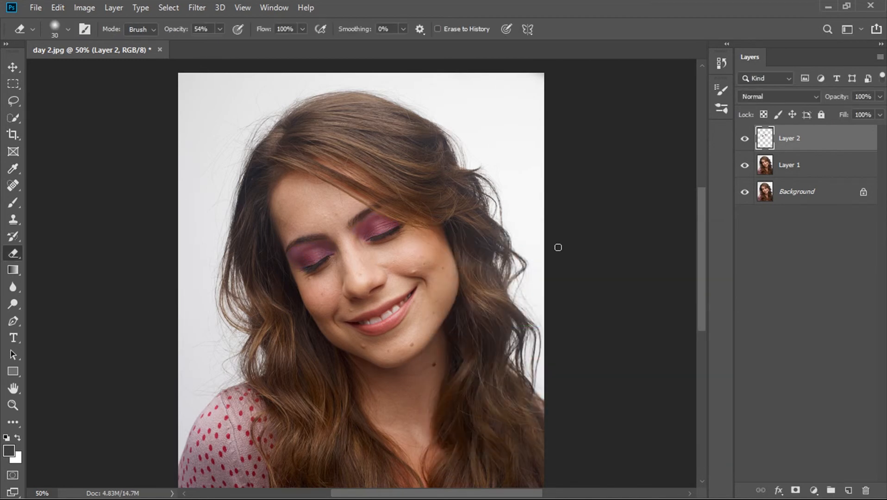
# - Select the whole mouth on Layer 1 with the Quick Selection Tool and copy it onto a new layer
pyautogui.scroll(-3, 557, 247)
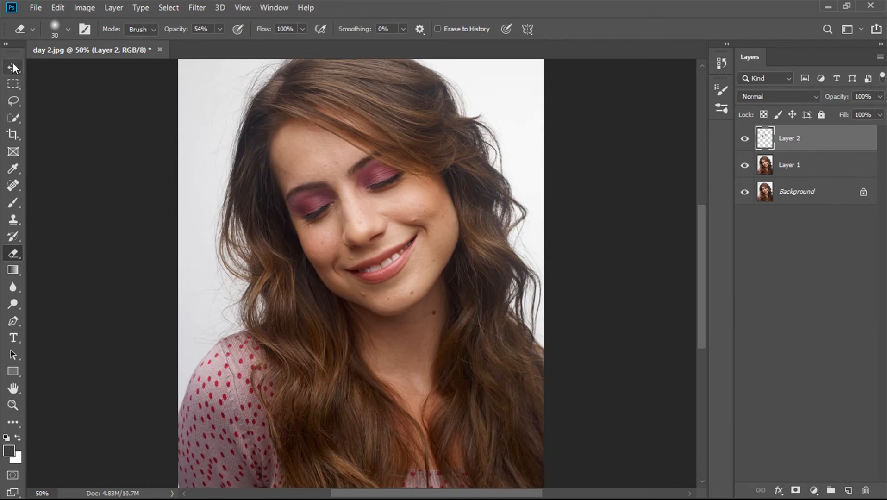
pyautogui.click(13, 65)
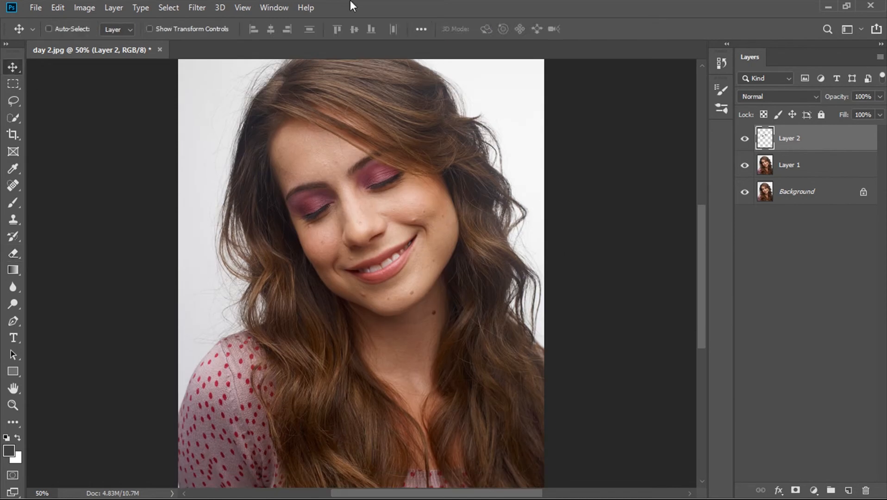
pyautogui.click(792, 167)
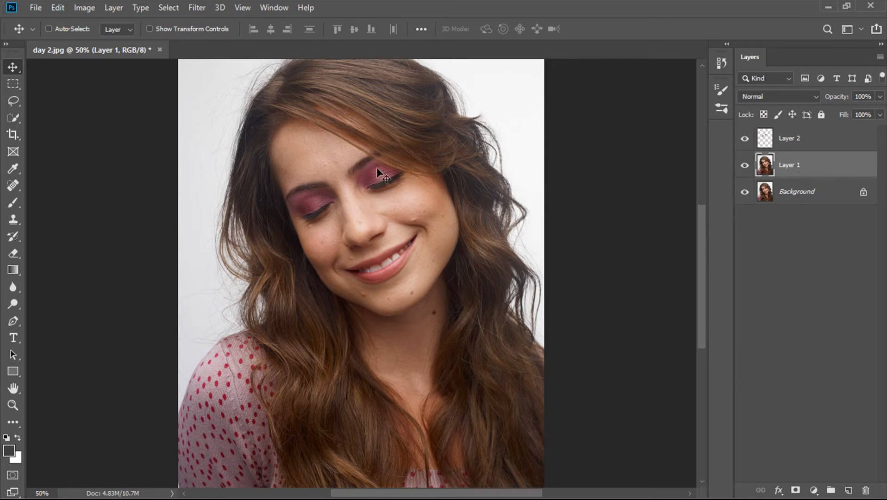
pyautogui.hotkey('ctrl', '+')
pyautogui.hotkey('ctrl', '+')
pyautogui.hotkey('ctrl', '+')
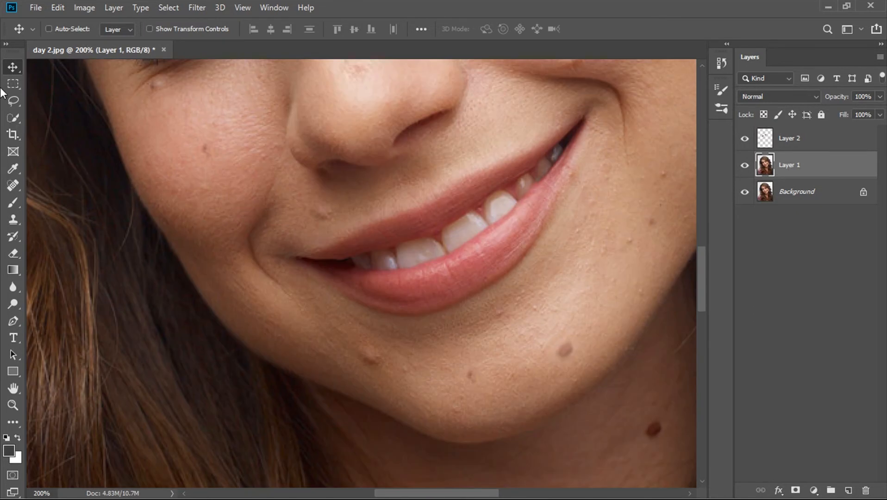
pyautogui.click(8, 117)
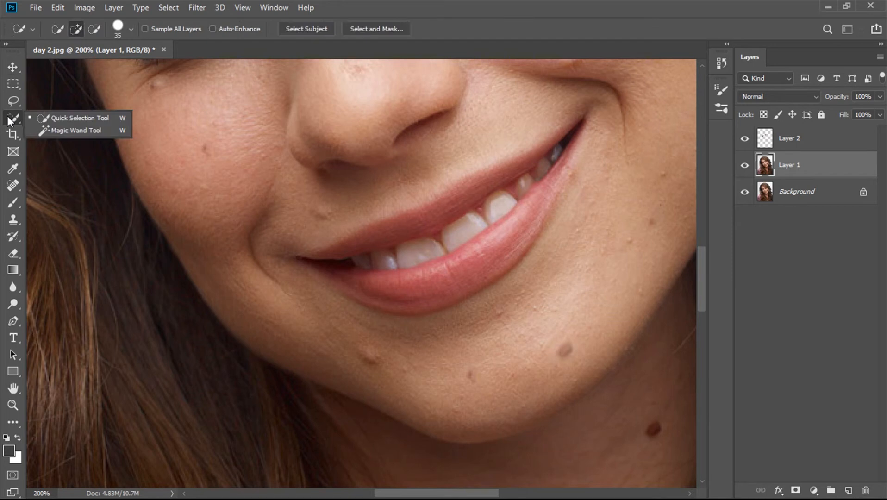
pyautogui.click(33, 118)
pyautogui.moveTo(480, 226)
pyautogui.mouseDown()
pyautogui.moveTo(512, 204)
pyautogui.moveTo(366, 253)
pyautogui.moveTo(406, 267)
pyautogui.moveTo(472, 258)
pyautogui.mouseUp()
pyautogui.press('[')
pyautogui.press('[')
pyautogui.press('[')
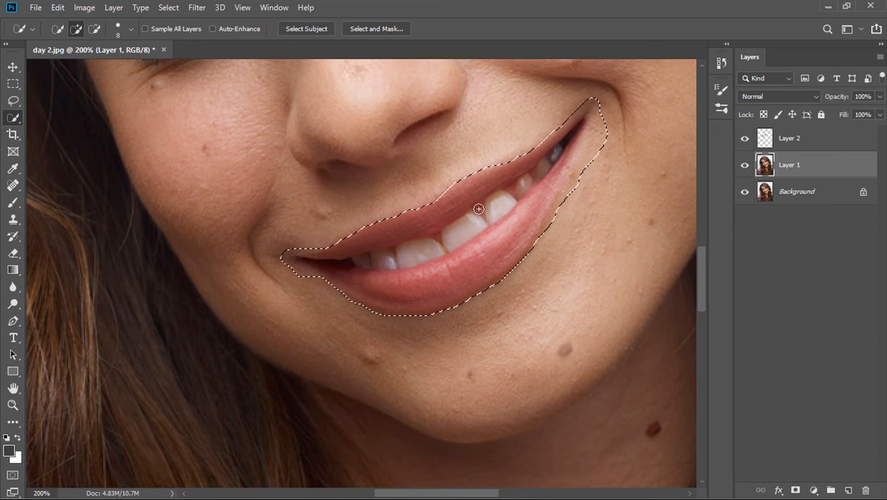
pyautogui.hotkey('ctrl', 'j')
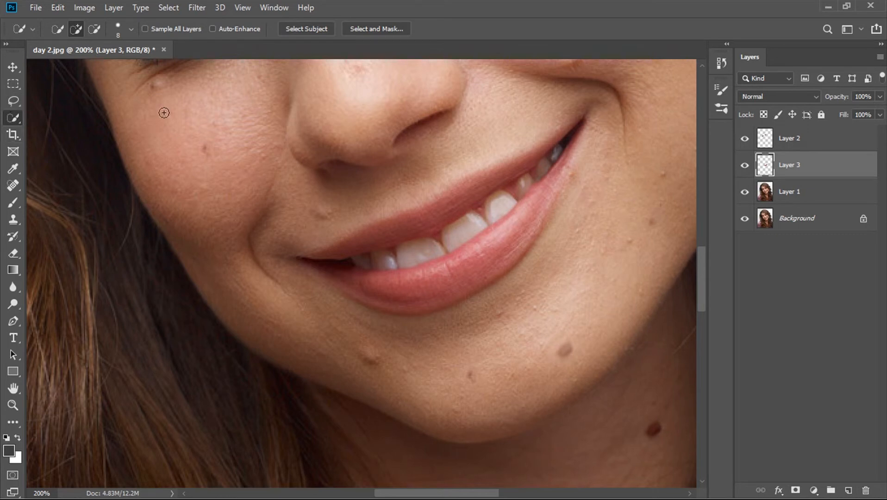
# - Recolour the lips layer with Hue/Saturation at Hue -18 and Saturation +5, and apply the adjustment
pyautogui.moveTo(704, 307); pyautogui.dragTo(705, 276)
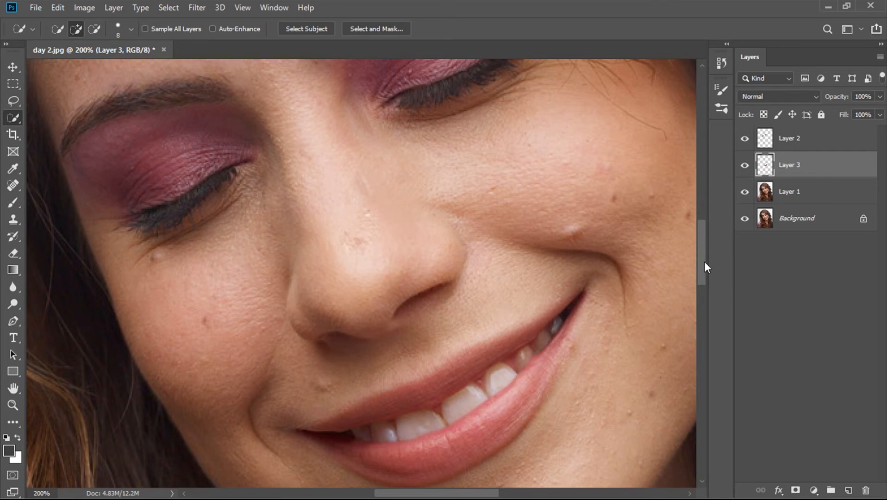
pyautogui.moveTo(703, 261); pyautogui.dragTo(703, 281)
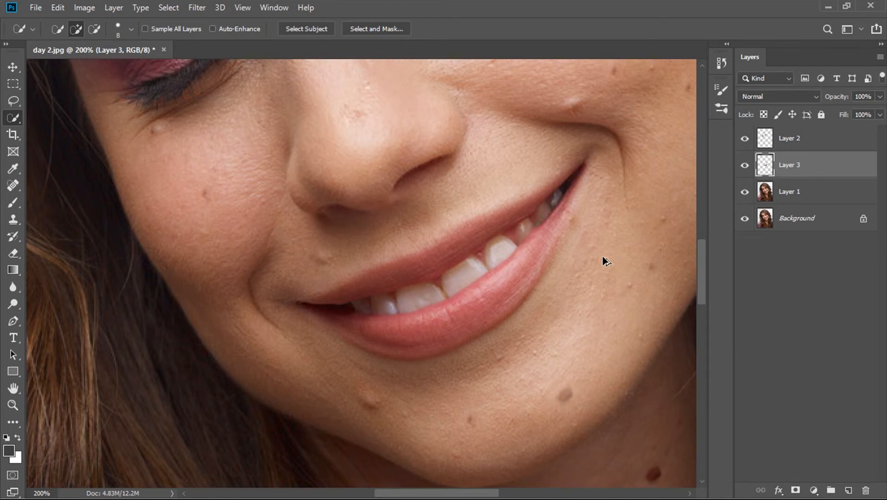
pyautogui.hotkey('ctrl', 'u')
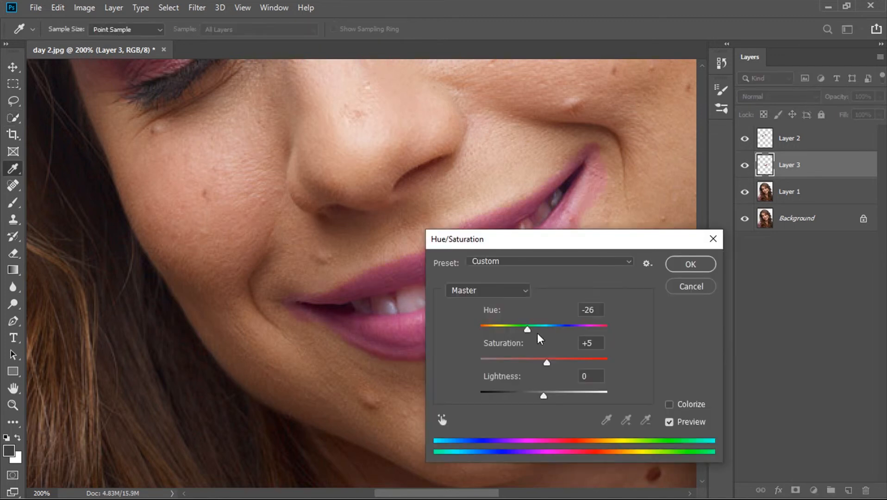
pyautogui.moveTo(611, 244); pyautogui.dragTo(726, 136)
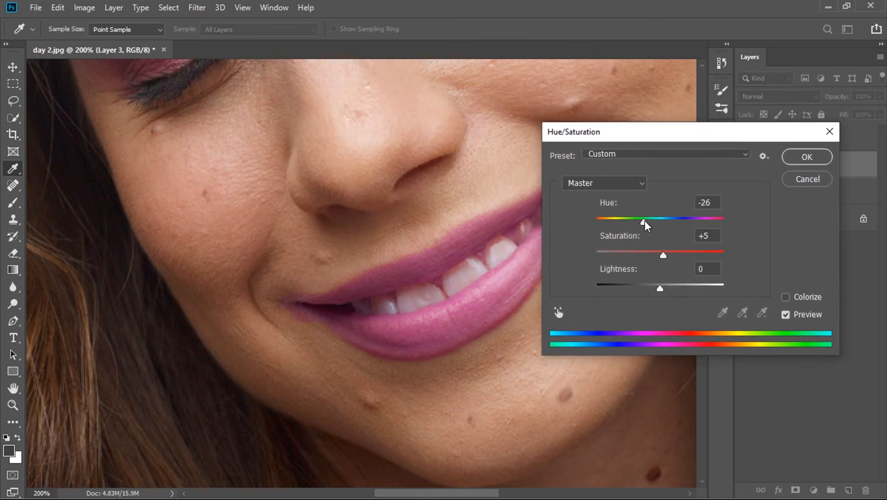
pyautogui.moveTo(644, 221); pyautogui.dragTo(650, 222)
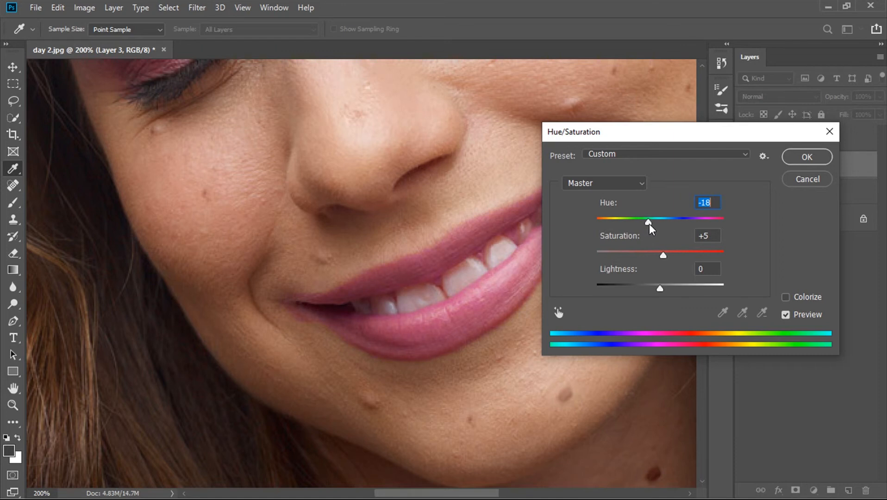
pyautogui.click(810, 153)
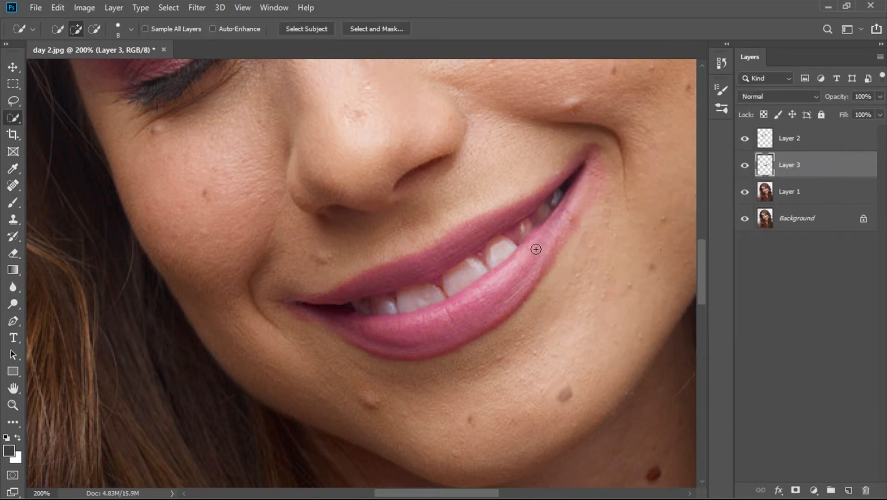
# - Erase the pink colour spill from the skin around both mouth corners and along the lip edge with the Eraser Tool
pyautogui.scroll(2, 535, 252)
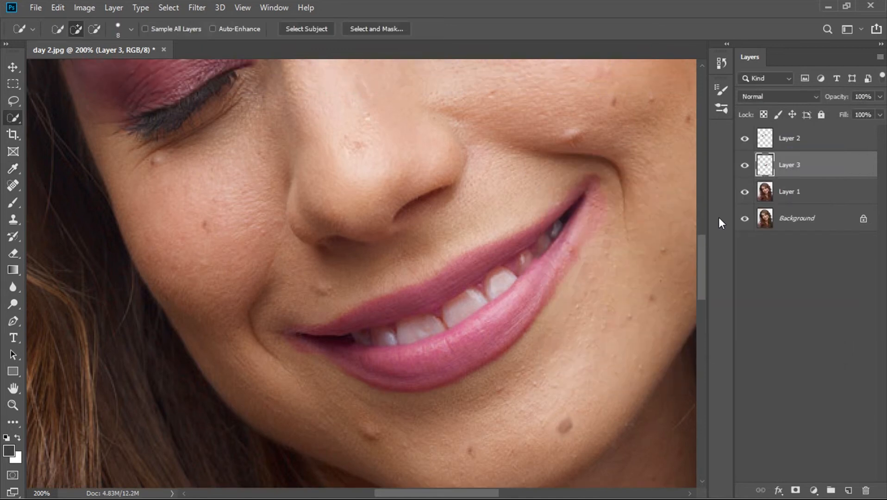
pyautogui.click(13, 253)
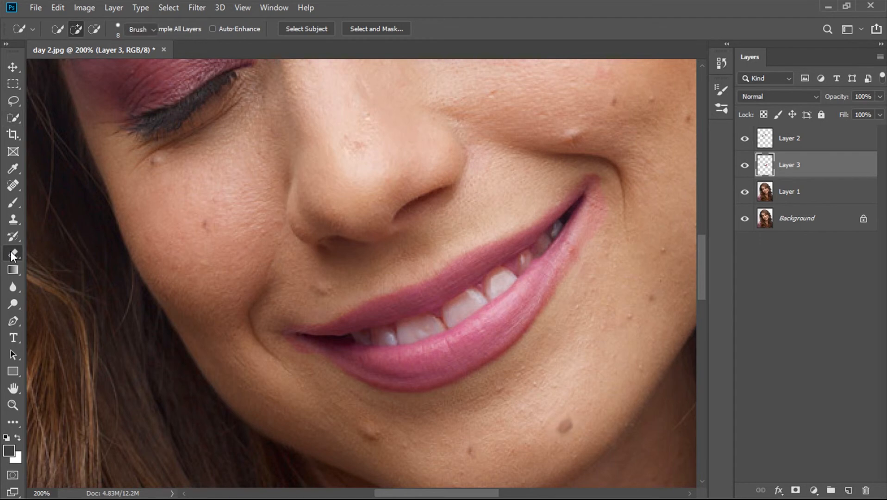
pyautogui.moveTo(600, 243)
pyautogui.mouseDown()
pyautogui.moveTo(615, 191)
pyautogui.moveTo(589, 291)
pyautogui.moveTo(588, 264)
pyautogui.moveTo(567, 303)
pyautogui.mouseUp()
pyautogui.moveTo(620, 217)
pyautogui.mouseDown()
pyautogui.moveTo(603, 176)
pyautogui.moveTo(579, 169)
pyautogui.moveTo(540, 203)
pyautogui.moveTo(618, 169)
pyautogui.mouseUp()
pyautogui.moveTo(293, 355)
pyautogui.mouseDown()
pyautogui.moveTo(303, 361)
pyautogui.moveTo(309, 316)
pyautogui.moveTo(319, 363)
pyautogui.mouseUp()
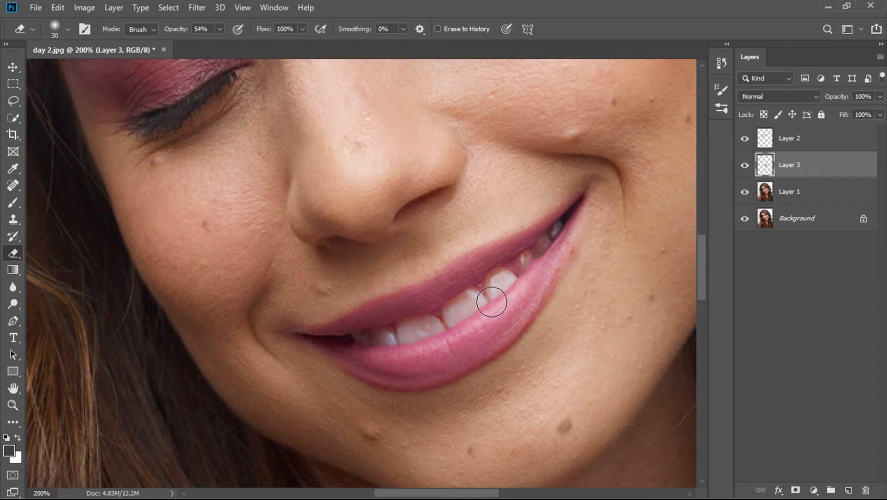
pyautogui.moveTo(493, 295); pyautogui.dragTo(498, 287)
# - Compare the mouth with and without the recoloured lips layer by toggling its visibility
pyautogui.click(743, 166)
pyautogui.click(744, 167)
pyautogui.click(743, 167)
pyautogui.click(743, 166)
pyautogui.click(744, 165)
pyautogui.click(744, 166)
# - Reduce the eraser to 15 px at 100% opacity and begin erasing the pink tint from the front teeth
pyautogui.hotkey('ctrl', '+')
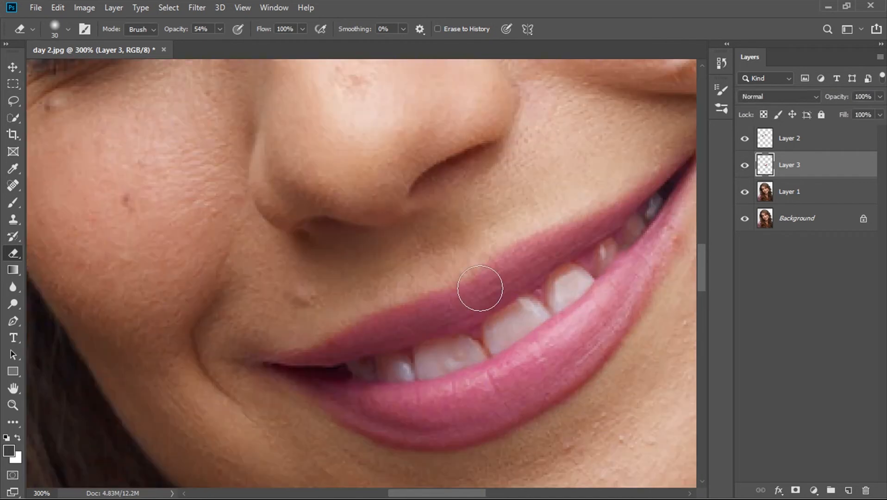
pyautogui.scroll(-2, 477, 287)
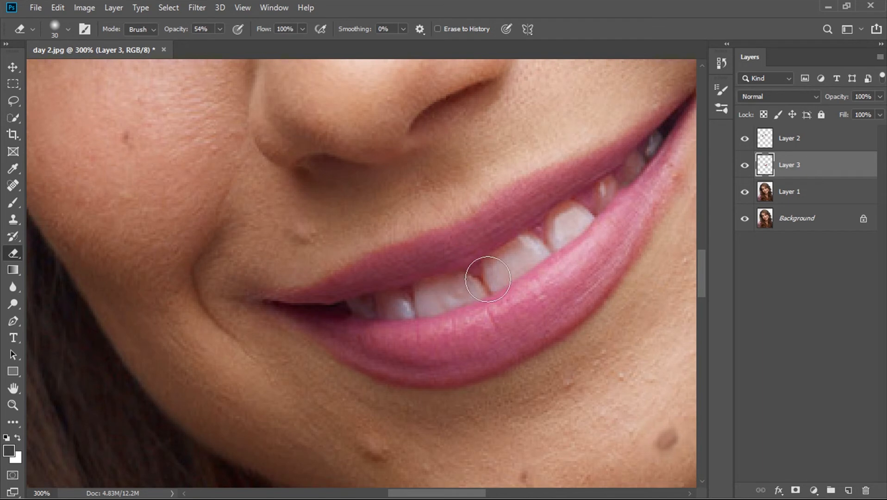
pyautogui.press('[')
pyautogui.press('[')
pyautogui.press('[')
pyautogui.moveTo(181, 30); pyautogui.dragTo(222, 34)
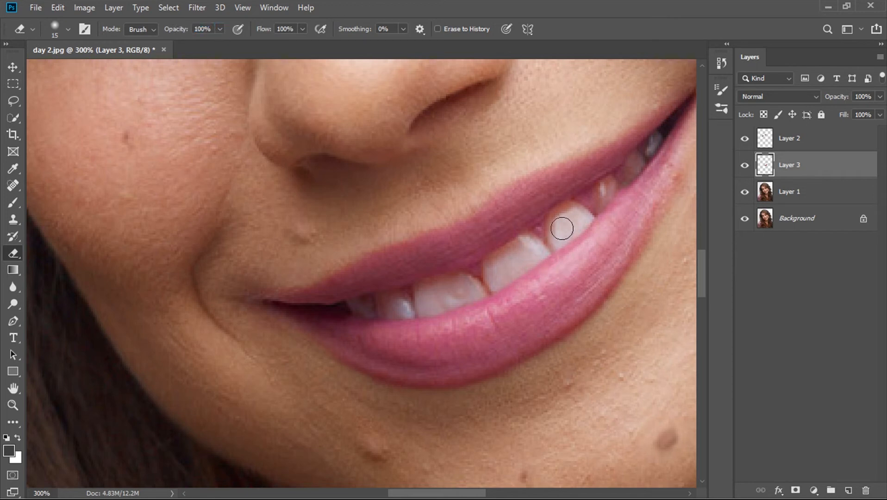
pyautogui.moveTo(569, 231)
pyautogui.mouseDown()
pyautogui.moveTo(547, 233)
pyautogui.moveTo(568, 227)
pyautogui.moveTo(509, 259)
pyautogui.moveTo(556, 232)
pyautogui.moveTo(517, 254)
pyautogui.mouseUp()
# - Hide Layer 1 and the Background, erase the remaining teeth from the lips layer with the brush reduced to 6 px, and restore both layers
pyautogui.click(744, 191)
pyautogui.click(743, 218)
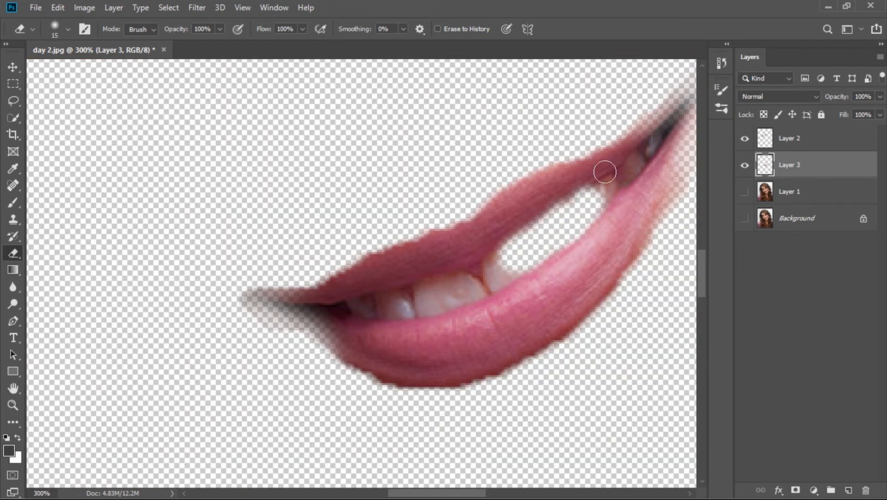
pyautogui.moveTo(483, 275)
pyautogui.mouseDown()
pyautogui.moveTo(353, 310)
pyautogui.moveTo(424, 303)
pyautogui.moveTo(348, 312)
pyautogui.mouseUp()
pyautogui.press('[')
pyautogui.press('[')
pyautogui.press('[')
pyautogui.press('[')
pyautogui.press('[')
pyautogui.moveTo(663, 133)
pyautogui.mouseDown()
pyautogui.moveTo(598, 201)
pyautogui.moveTo(629, 168)
pyautogui.moveTo(458, 294)
pyautogui.mouseUp()
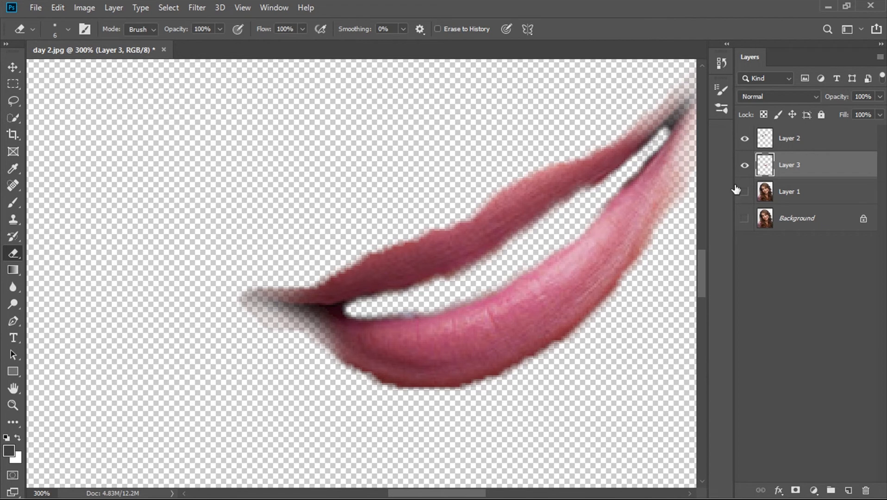
pyautogui.click(744, 195)
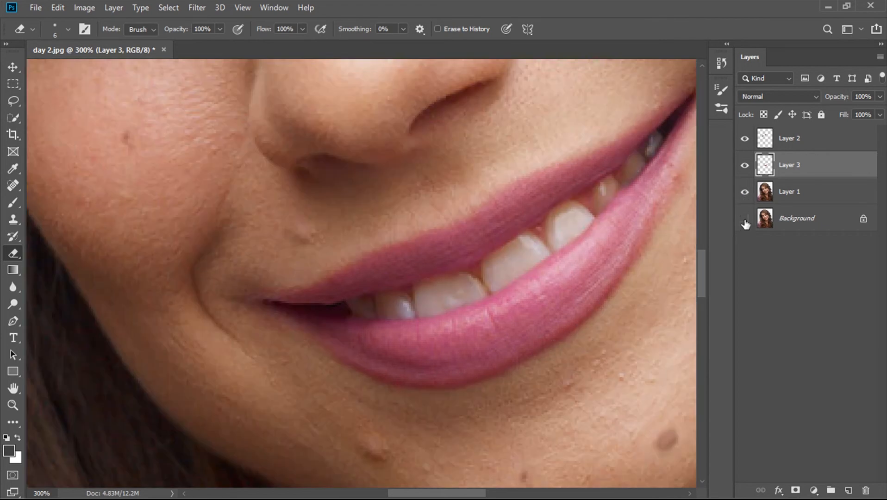
# - Check the cleaned teeth and lip colour by toggling the visibility of Layer 3
pyautogui.hscroll(5, 368, 274)
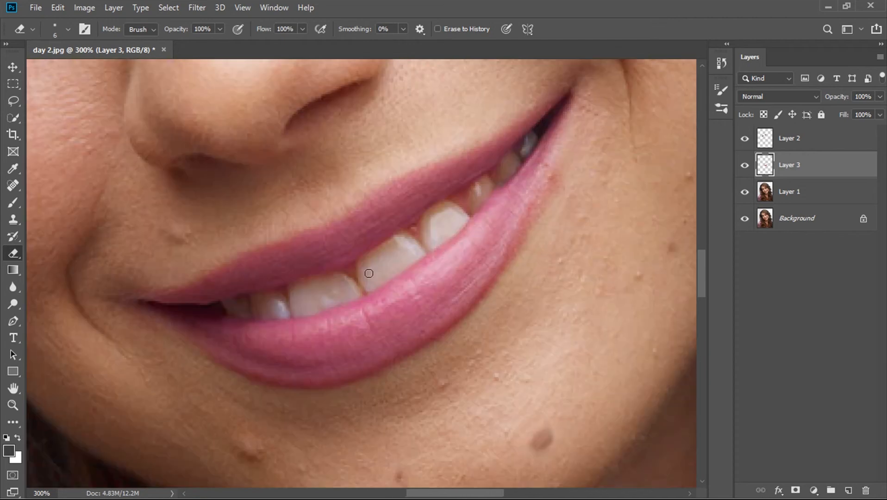
pyautogui.click(742, 166)
pyautogui.click(743, 166)
pyautogui.click(737, 166)
pyautogui.click(737, 167)
pyautogui.click(736, 166)
pyautogui.click(737, 167)
# - Enlarge the eraser to 40 px at 50% opacity and soften the lip colour near the left-hand mouth corner in the photo
pyautogui.press(']')
pyautogui.press(']')
pyautogui.press(']')
pyautogui.press(']')
pyautogui.press(']')
pyautogui.press(']')
pyautogui.press(']')
pyautogui.press(']')
pyautogui.press(']')
pyautogui.press(']')
pyautogui.moveTo(155, 271); pyautogui.dragTo(122, 269)
# - Compare the original and recoloured lips up close by repeatedly toggling the lips layer's visibility
pyautogui.click(745, 165)
pyautogui.click(745, 165)
pyautogui.click(745, 165)
pyautogui.click(745, 166)
pyautogui.click(745, 166)
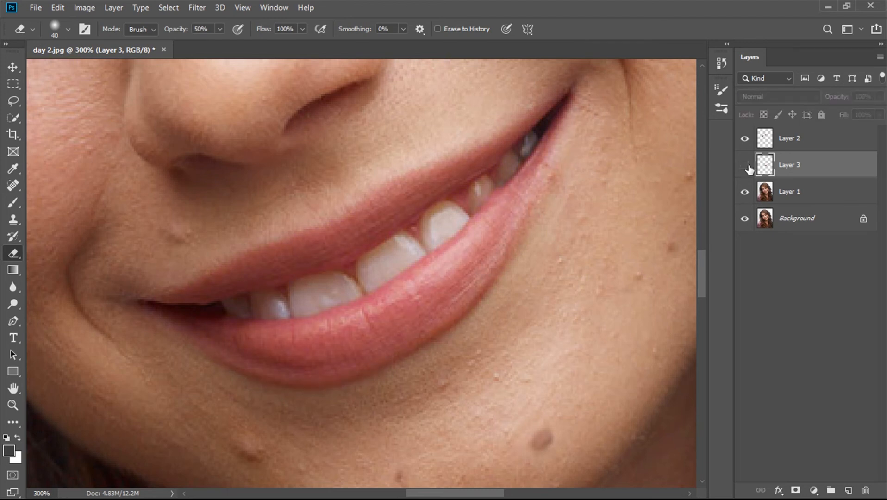
pyautogui.click(745, 166)
pyautogui.click(746, 166)
pyautogui.click(745, 166)
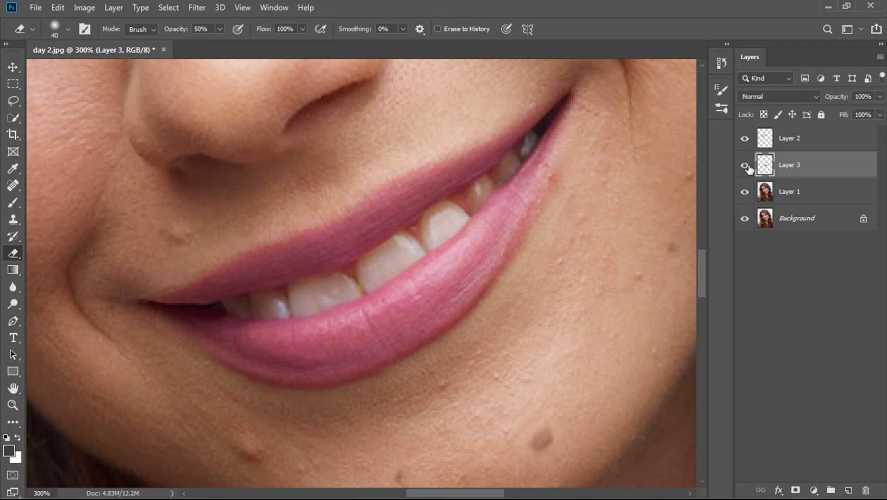
pyautogui.click(745, 165)
pyautogui.click(745, 166)
pyautogui.click(745, 165)
# - Stamp all visible layers into a new merged layer above Layer 2 and check the operation in the history
pyautogui.scroll(3, 676, 182)
pyautogui.scroll(-2, 678, 183)
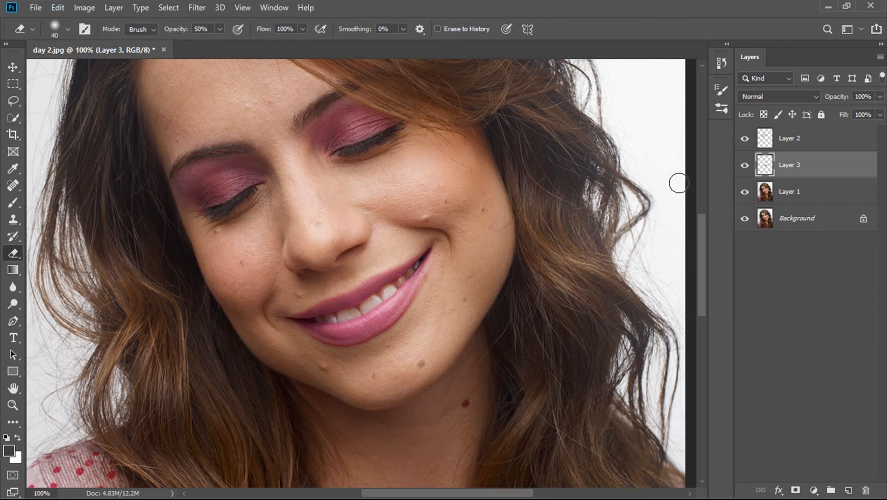
pyautogui.hotkey('ctrl', '-')
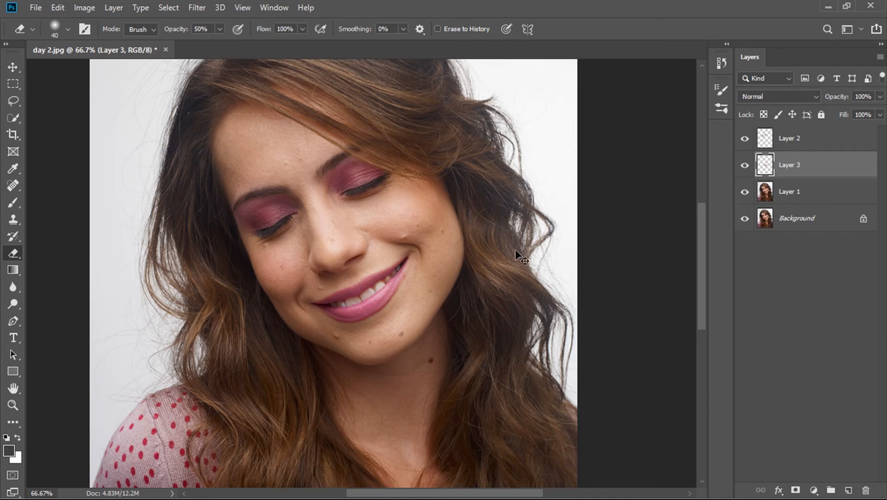
pyautogui.hotkey('ctrl', '-')
pyautogui.scroll(-2, 486, 246)
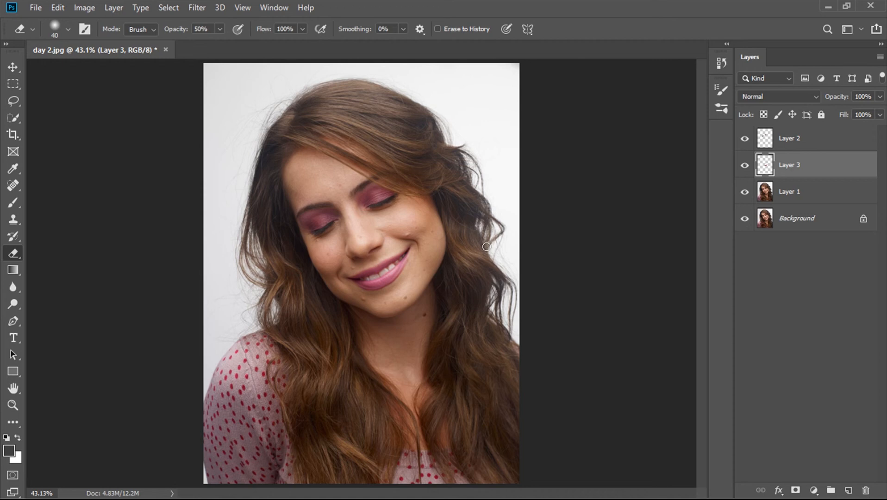
pyautogui.click(797, 140)
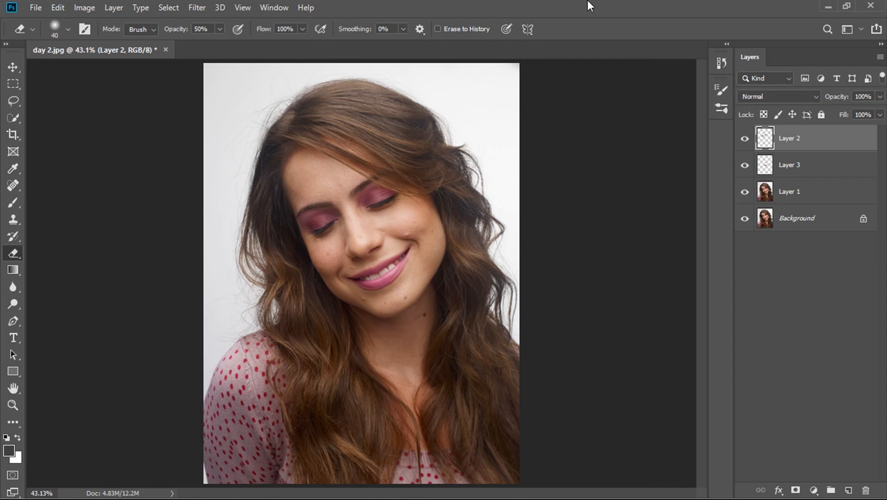
pyautogui.hotkey('ctrl', 'shift', 'alt', 'e')
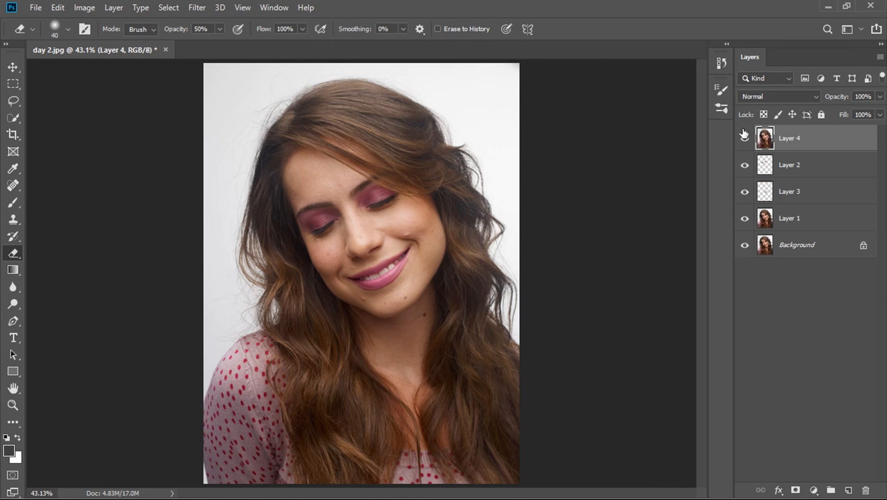
pyautogui.click(723, 63)
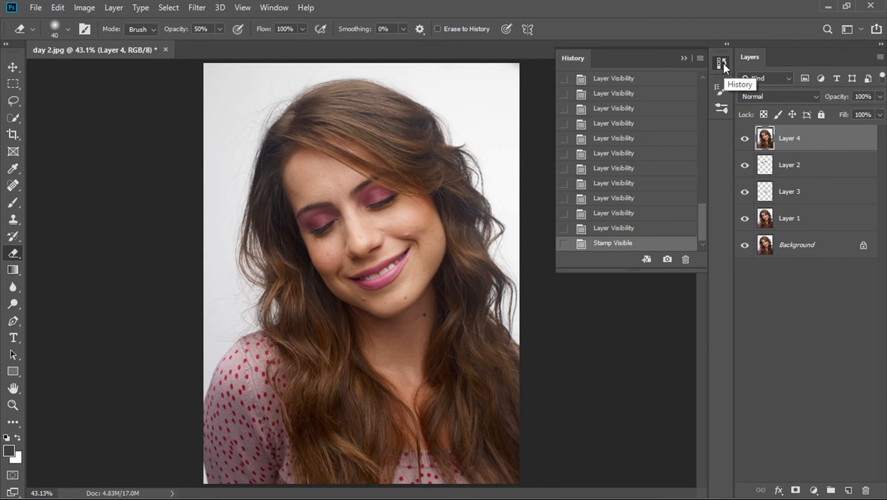
pyautogui.click(723, 63)
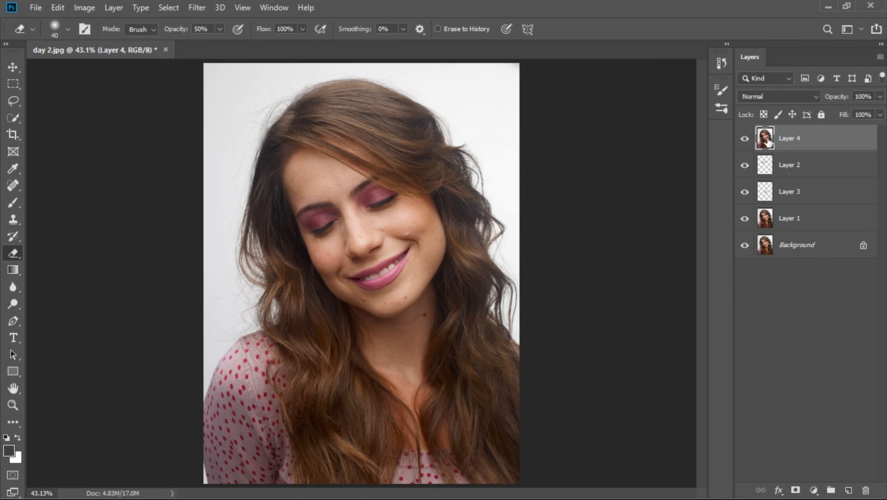
# - Brighten and add contrast to Layer 4 with Curves, using a black input of 26, a white input of 239 and raised midtones
pyautogui.press('v')
pyautogui.click(85, 8)
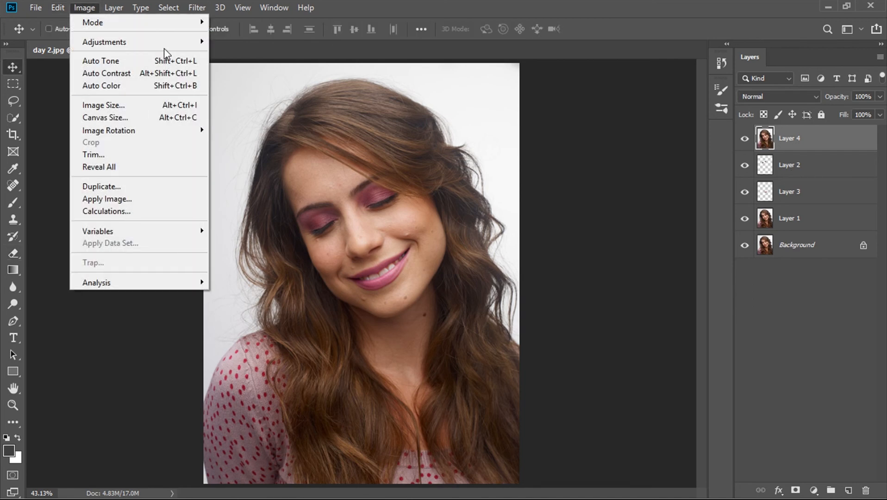
pyautogui.moveTo(175, 44)
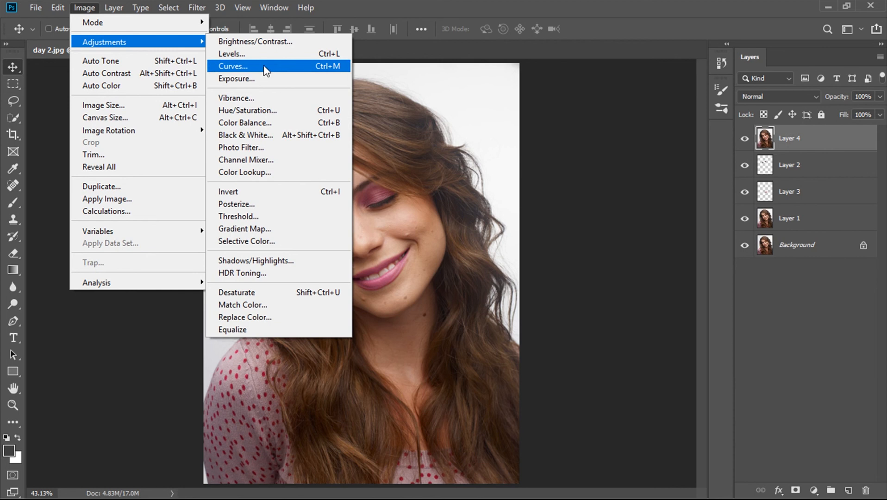
pyautogui.click(330, 68)
pyautogui.moveTo(505, 59); pyautogui.dragTo(749, 109)
pyautogui.moveTo(609, 119); pyautogui.dragTo(613, 54)
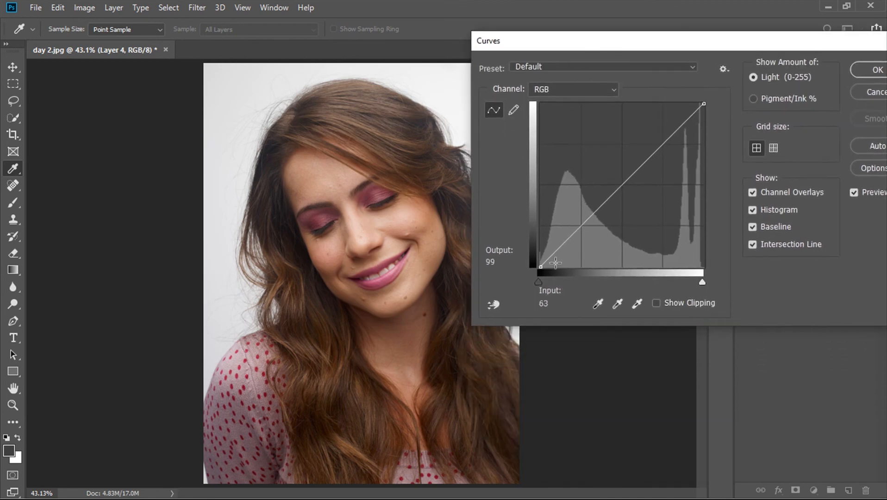
pyautogui.moveTo(539, 283); pyautogui.dragTo(547, 286)
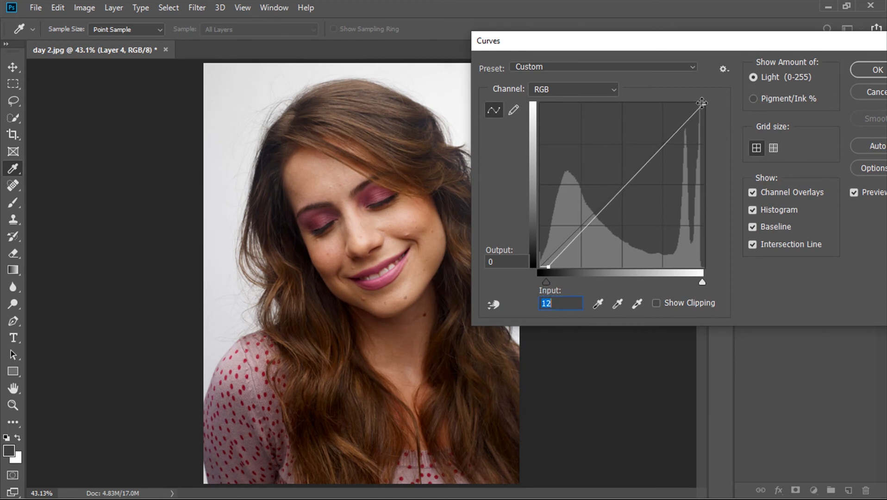
pyautogui.moveTo(701, 102); pyautogui.dragTo(693, 103)
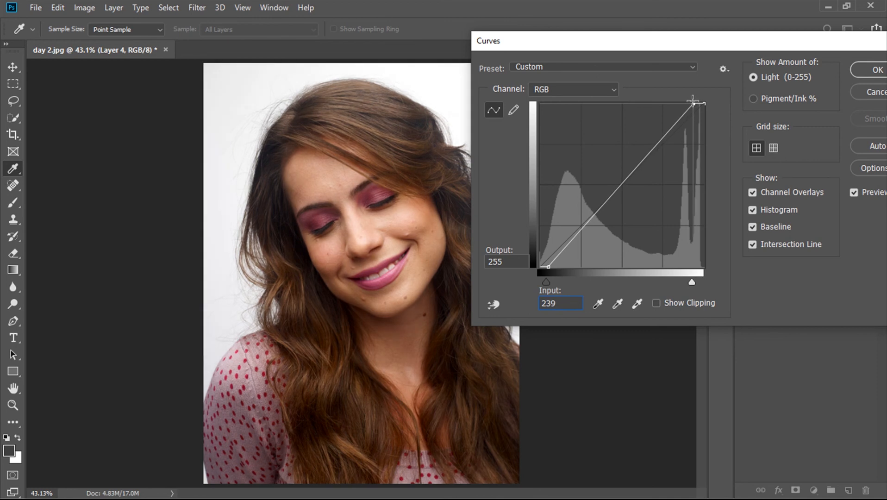
pyautogui.moveTo(619, 185); pyautogui.dragTo(613, 175)
pyautogui.moveTo(546, 283); pyautogui.dragTo(556, 283)
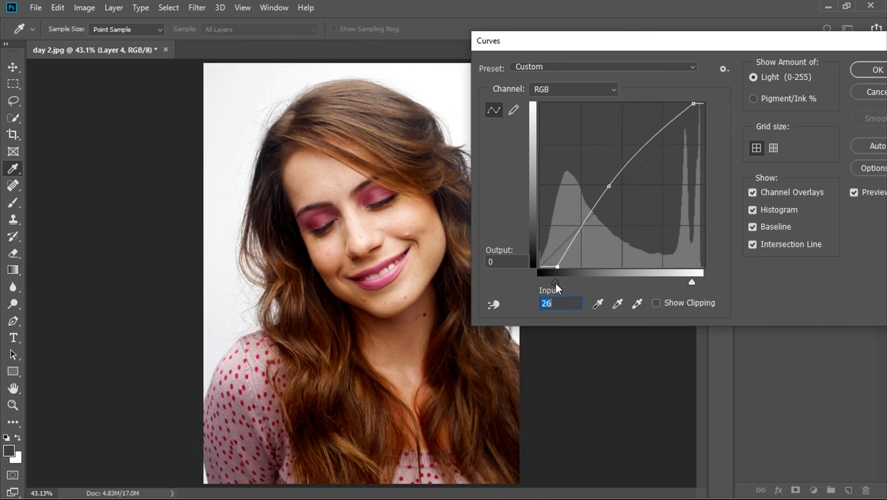
pyautogui.press('Return')
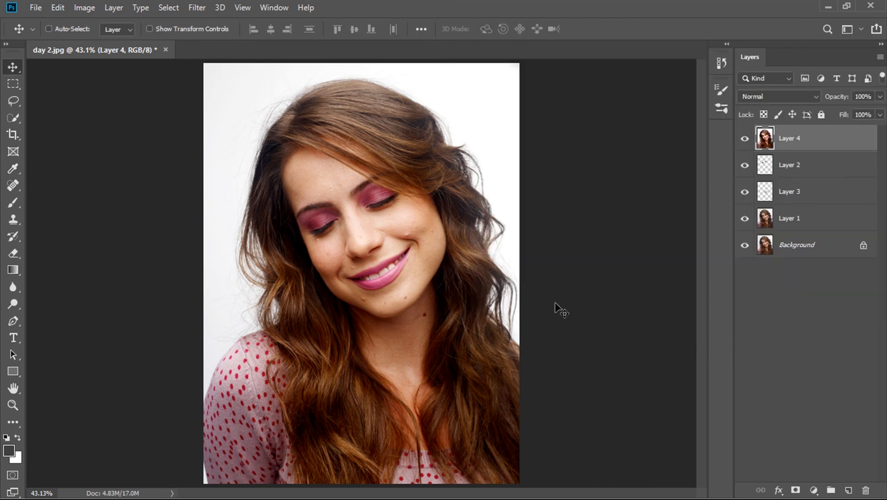
# - Remove the raised blemish on the chin below the lower lip with a much smaller content-aware Spot Healing Brush
pyautogui.hotkey('ctrl', '+')
pyautogui.hotkey('ctrl', '+')
pyautogui.hotkey('ctrl', '+')
pyautogui.hotkey('ctrl', '+')
pyautogui.hotkey('ctrl', '+')
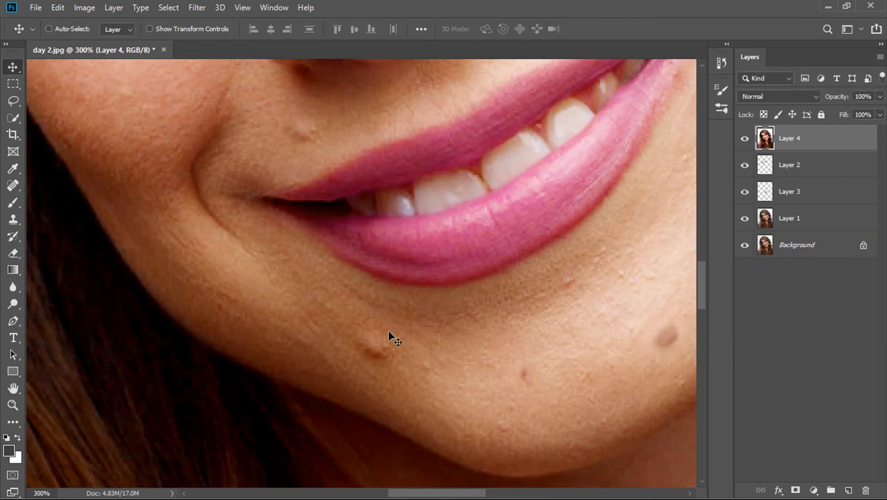
pyautogui.click(13, 185)
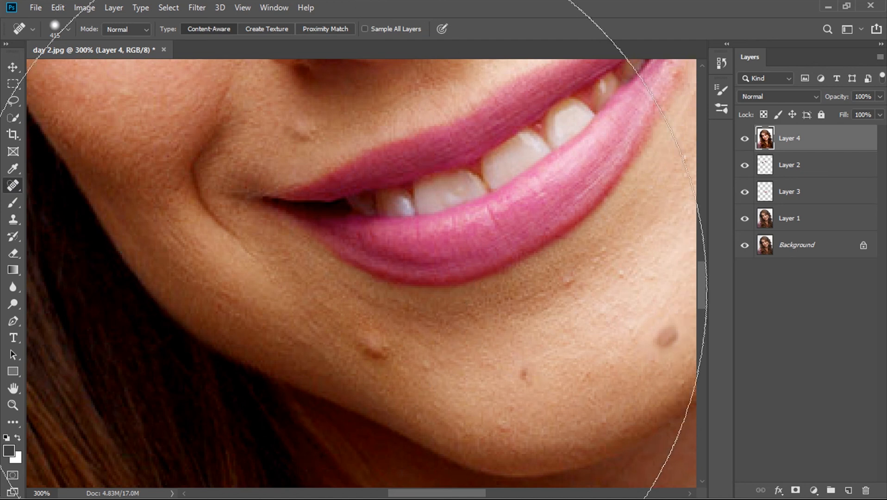
pyautogui.rightClick(17, 183)
pyautogui.click(69, 190)
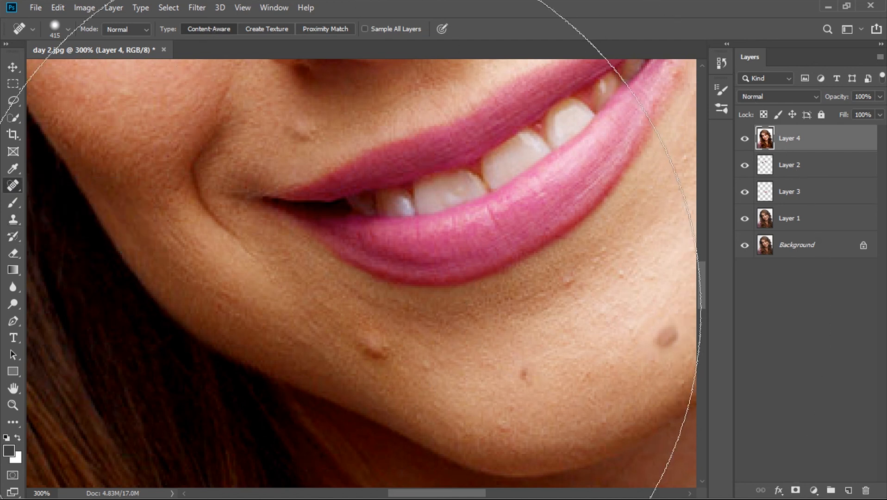
pyautogui.press('[')
pyautogui.press('[')
pyautogui.press('[')
pyautogui.press('[')
pyautogui.press('[')
pyautogui.press('[')
pyautogui.press('[')
pyautogui.press('[')
pyautogui.press('[')
pyautogui.press('[')
# - Reduce the healing brush to 30 px and remove the mole on the chin and the blemish on the right-hand cheek
pyautogui.press('[')
pyautogui.press('[')
pyautogui.click(369, 343)
pyautogui.hscroll(3, 530, 360)
pyautogui.press('[')
pyautogui.press('[')
pyautogui.click(570, 341)
pyautogui.scroll(6, 238, 340)
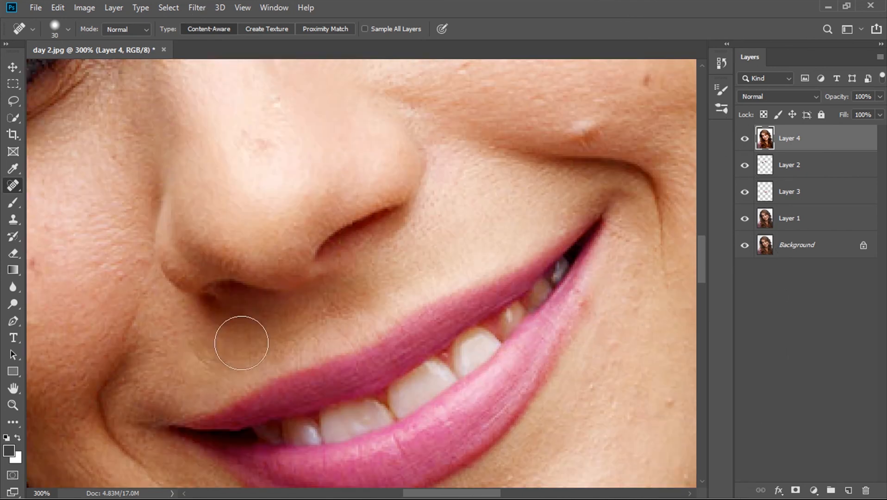
pyautogui.click(558, 167)
# - Heal the small skin blemishes on the forehead above the eyebrows with the Spot Healing Brush
pyautogui.scroll(3, 534, 269)
pyautogui.hscroll(-4, 534, 269)
pyautogui.scroll(6, 287, 267)
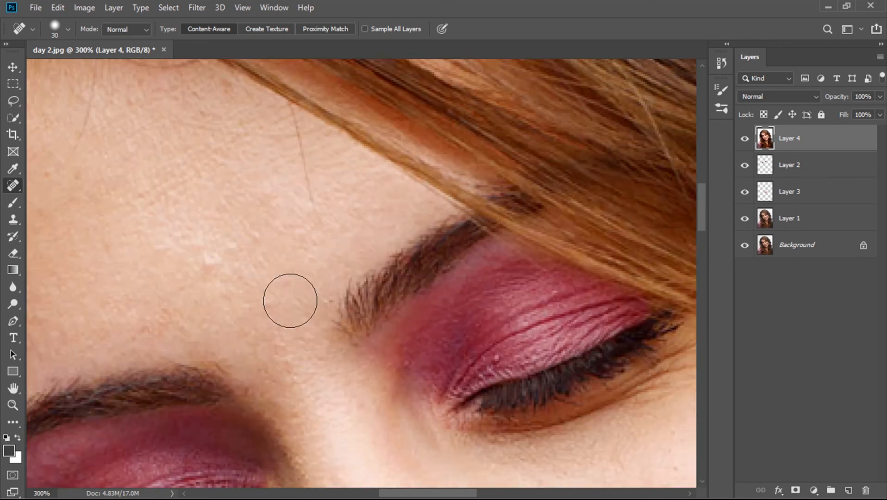
pyautogui.click(211, 258)
pyautogui.hscroll(-2, 246, 286)
pyautogui.click(95, 317)
# - Reduce the healing brush to 15 px and remove the small spot on the left-hand cheek
pyautogui.scroll(-7, 251, 330)
pyautogui.press('[')
pyautogui.press('[')
pyautogui.press('[')
pyautogui.click(251, 313)
# - Heal two remaining small skin spots on the face and check the retouched portrait at full view
pyautogui.scroll(-9, 323, 406)
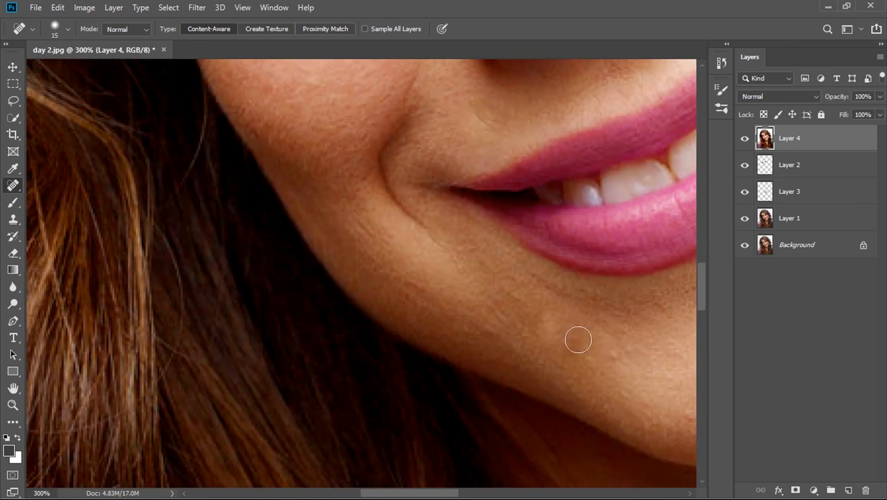
pyautogui.hscroll(5, 614, 370)
pyautogui.scroll(1, 613, 370)
pyautogui.click(346, 386)
pyautogui.click(309, 362)
pyautogui.hscroll(2, 501, 385)
pyautogui.scroll(2, 501, 385)
pyautogui.scroll(8, 388, 234)
pyautogui.hotkey('ctrl', '0')
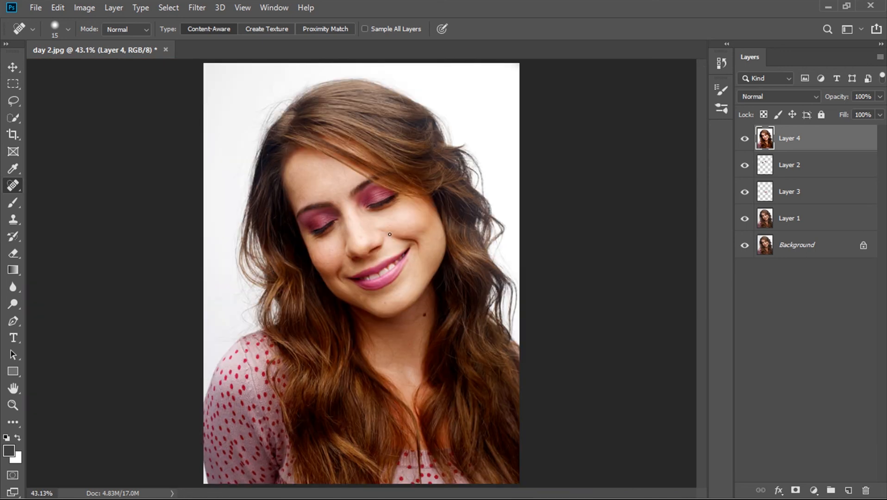
# - Merge Layer 1, Layer 3, Layer 2 and Layer 4 into a single layer above the Background
pyautogui.click(13, 67)
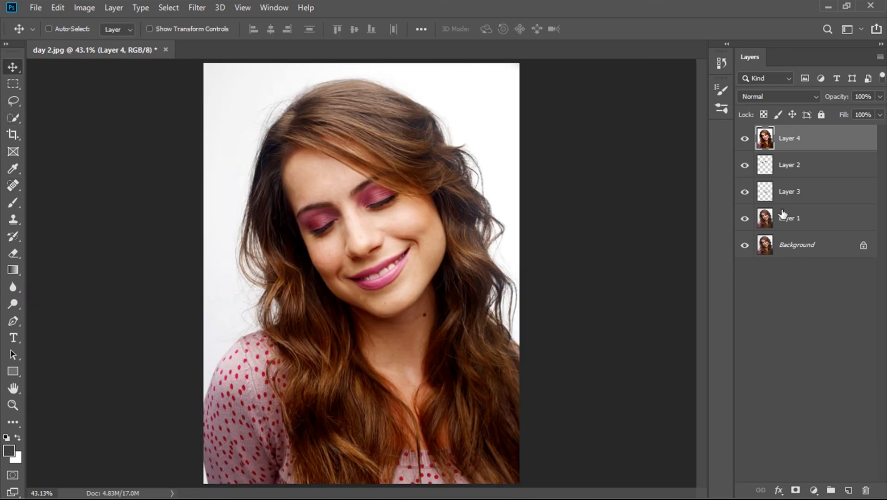
pyautogui.keyDown('shift'); pyautogui.click(793, 225); pyautogui.keyUp('shift')
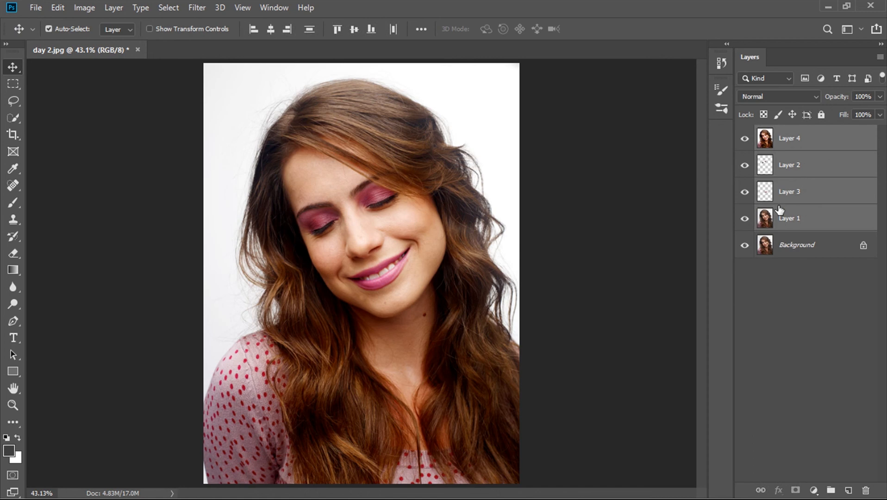
pyautogui.hotkey('ctrl', 'e')
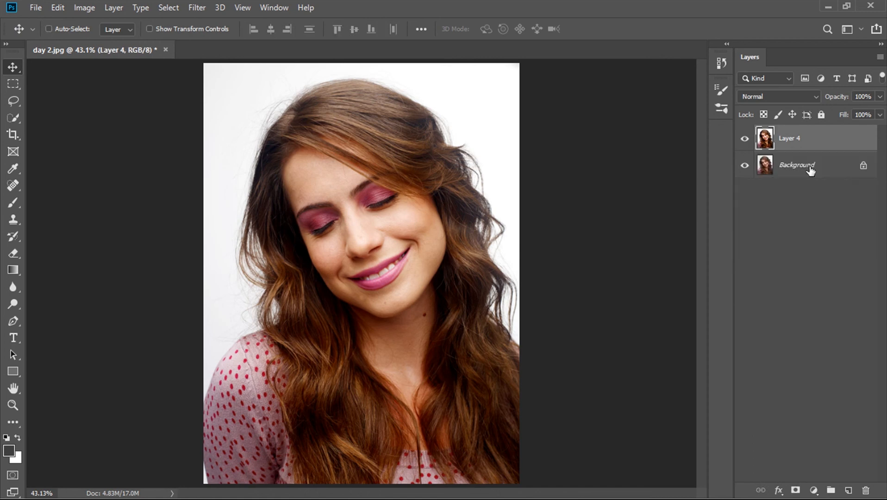
# - Compare the finished makeup with the original portrait by toggling the merged layer's visibility
pyautogui.click(745, 140)
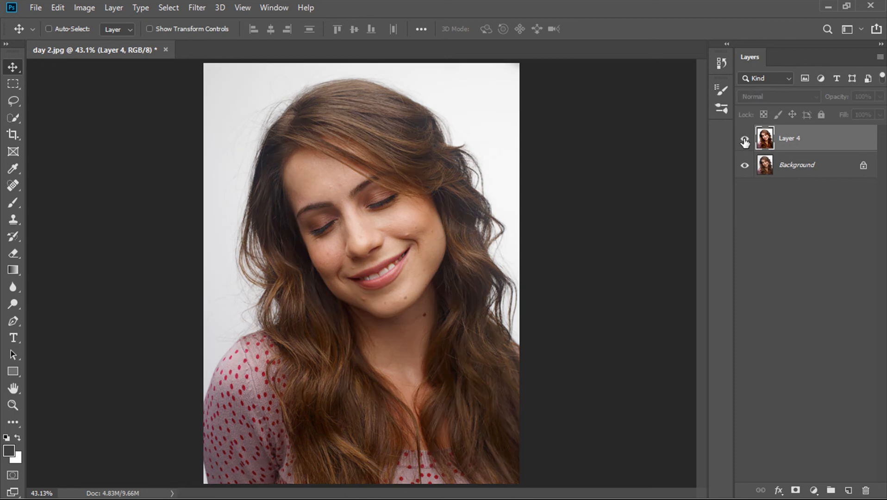
pyautogui.click(744, 140)
pyautogui.click(744, 141)
pyautogui.click(744, 140)
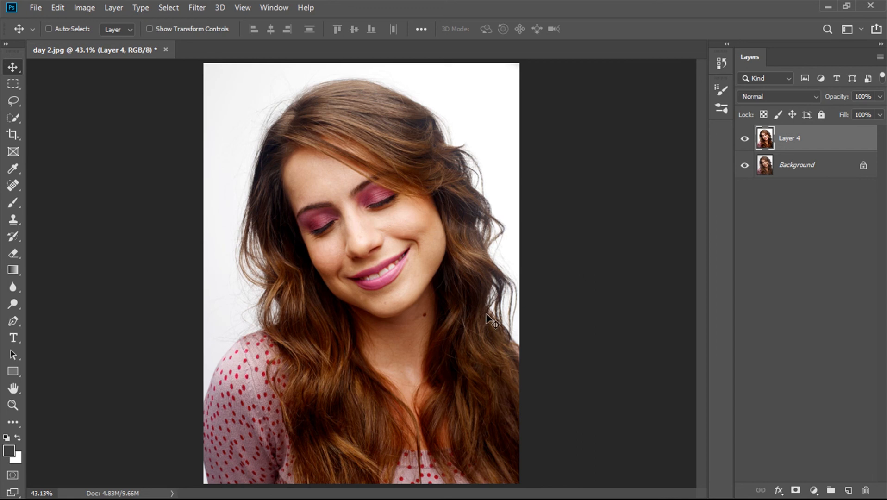